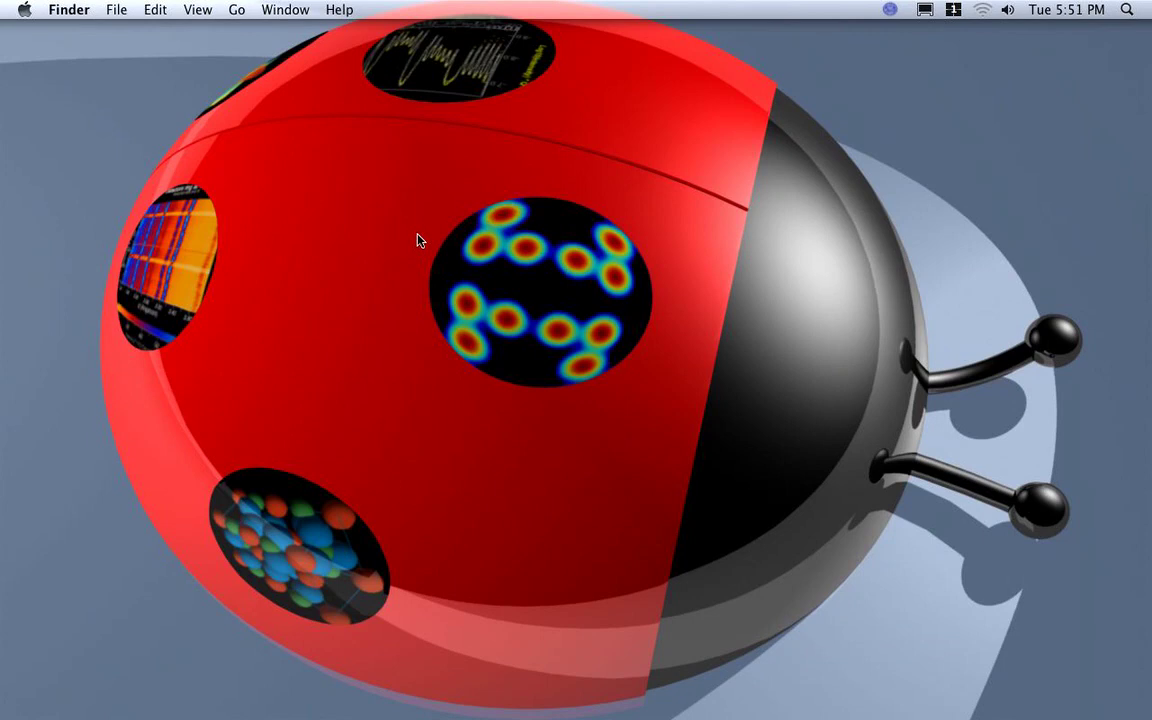
# Step: Launch Maud, set the plot's X-axis mode to Default, and turn off the Black & White option
pyautogui.moveTo(283, 714)
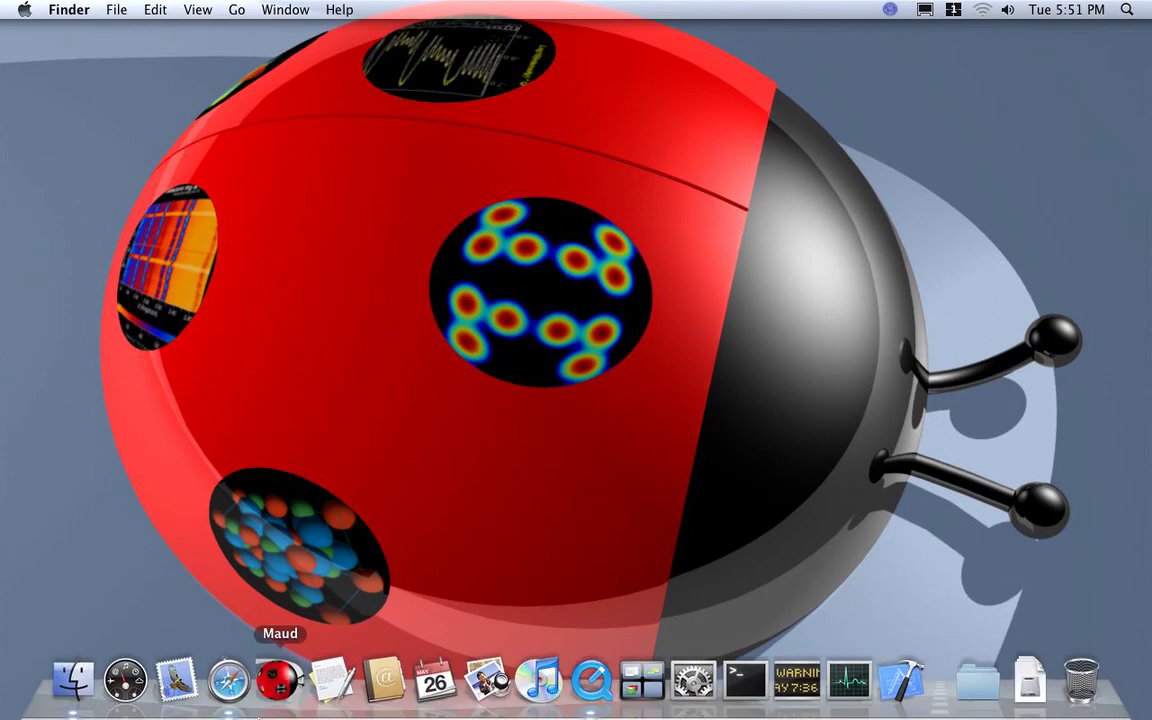
pyautogui.click(285, 688)
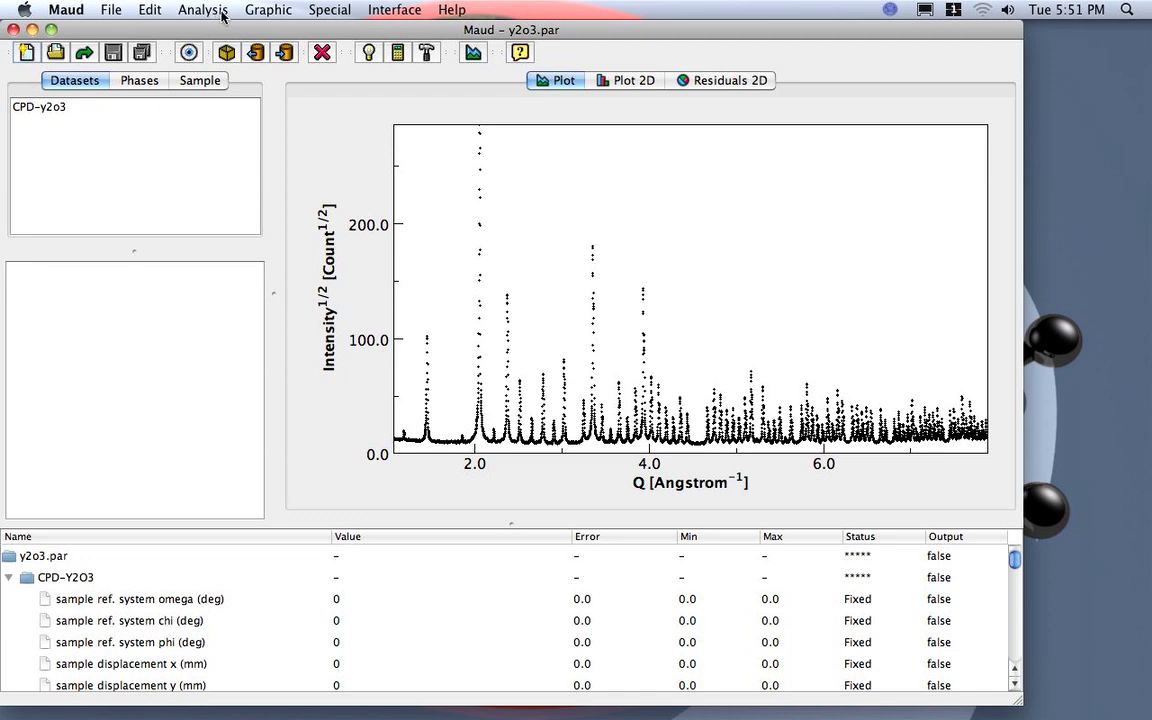
pyautogui.click(259, 14)
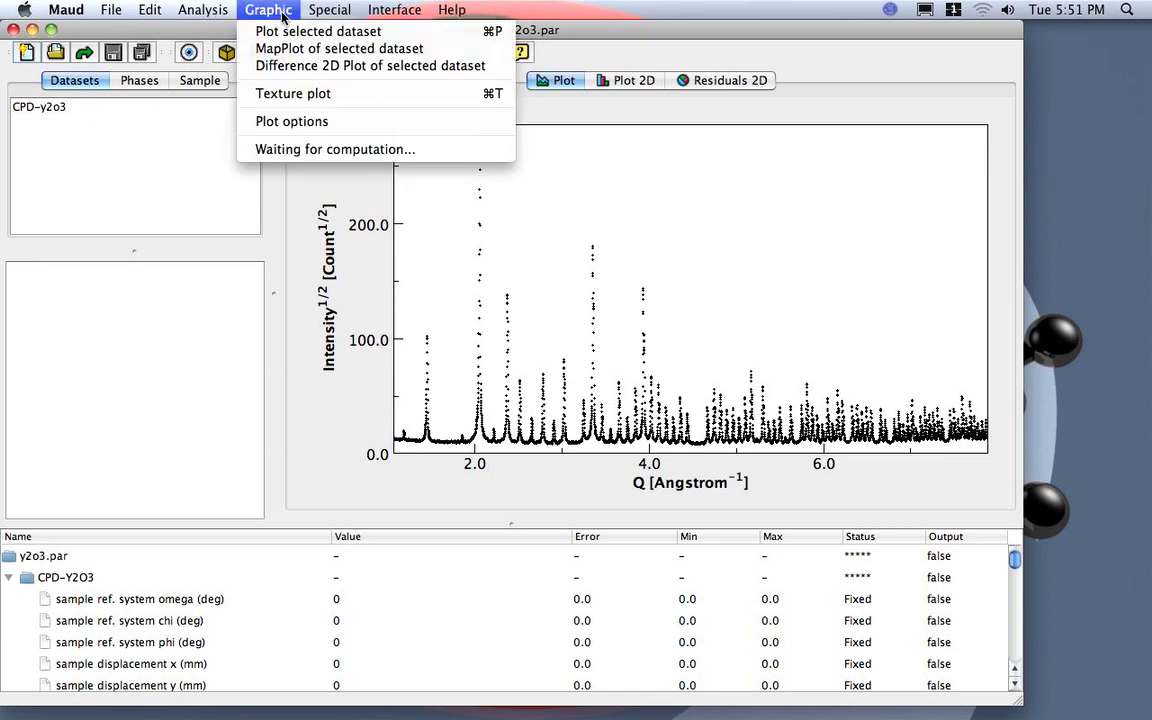
pyautogui.click(291, 121)
pyautogui.click(190, 87)
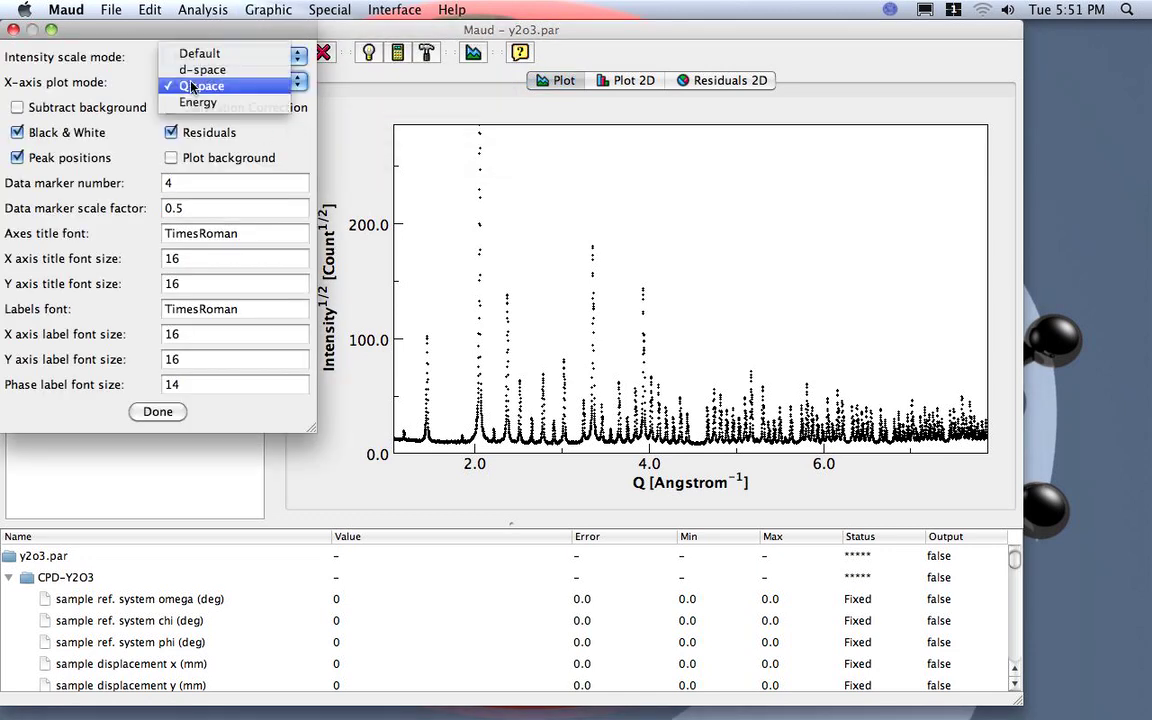
pyautogui.click(195, 48)
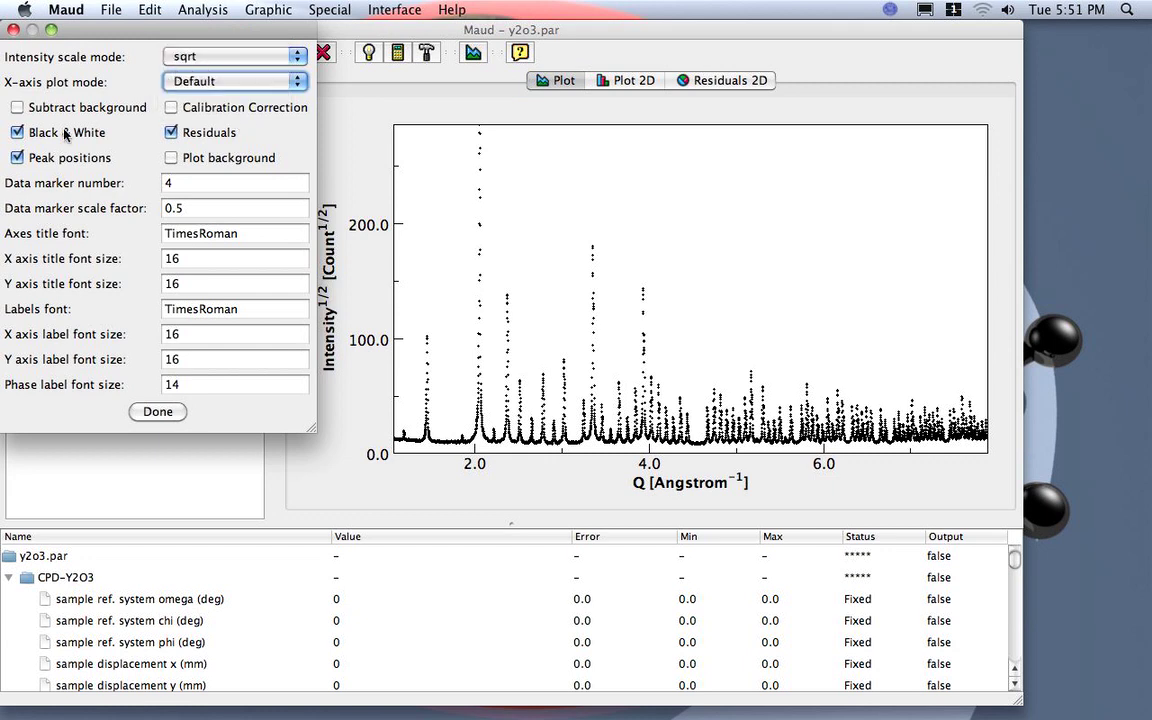
pyautogui.click(17, 132)
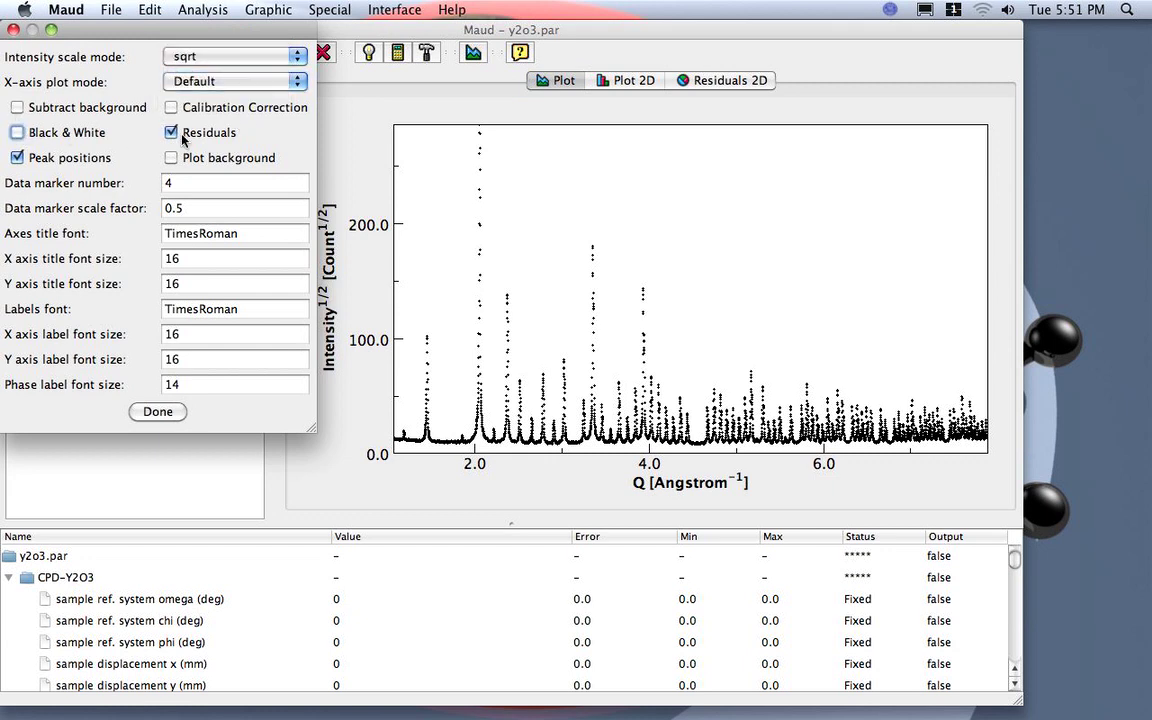
pyautogui.click(157, 412)
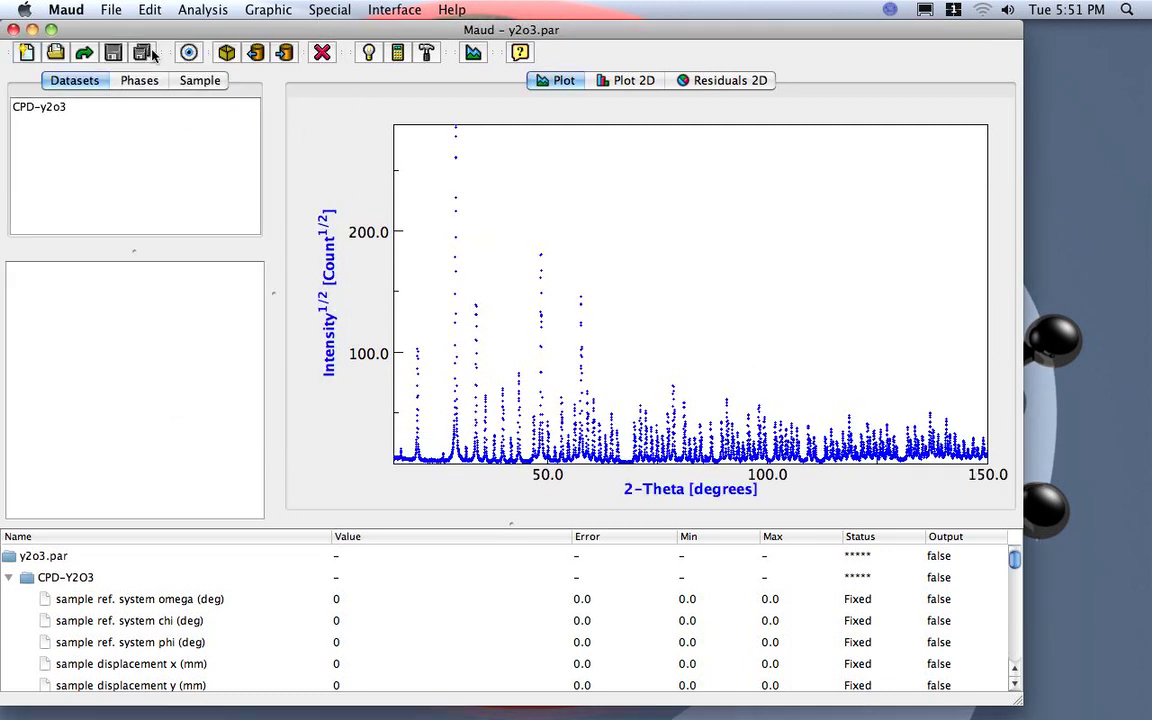
pyautogui.click(266, 10)
pyautogui.click(248, 120)
pyautogui.click(157, 411)
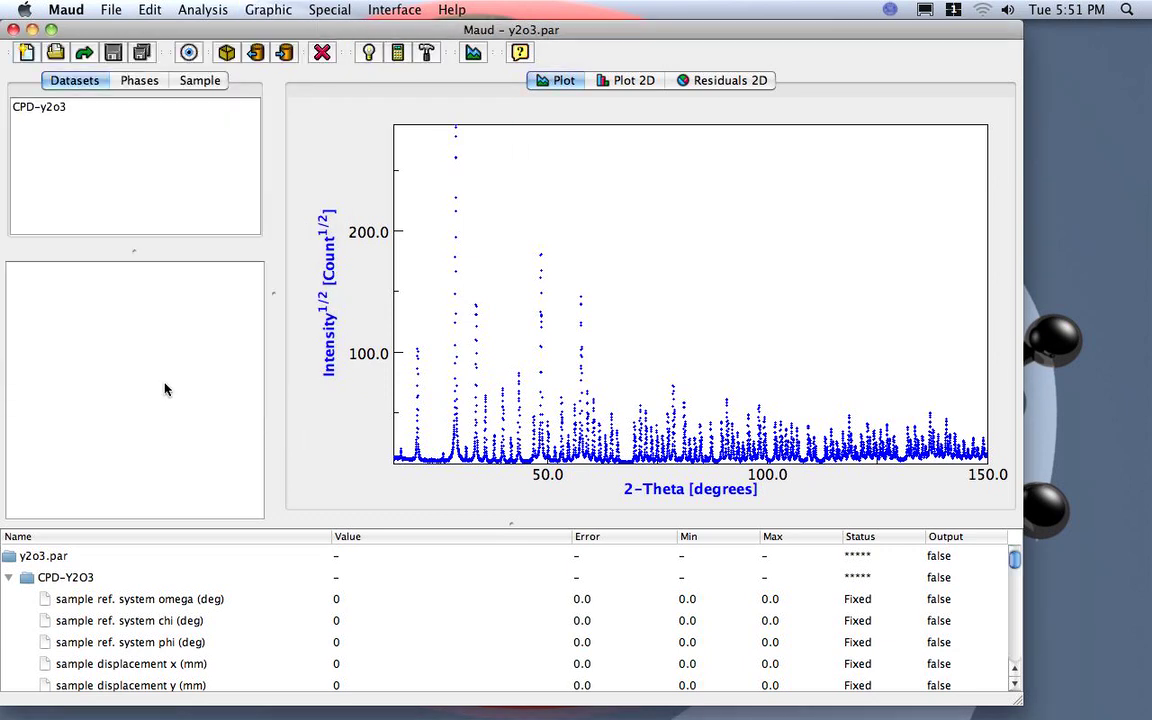
# Step: Create a new analysis and relabel its default dataset as "Corundum Zirconia BB dataset"
pyautogui.click(27, 53)
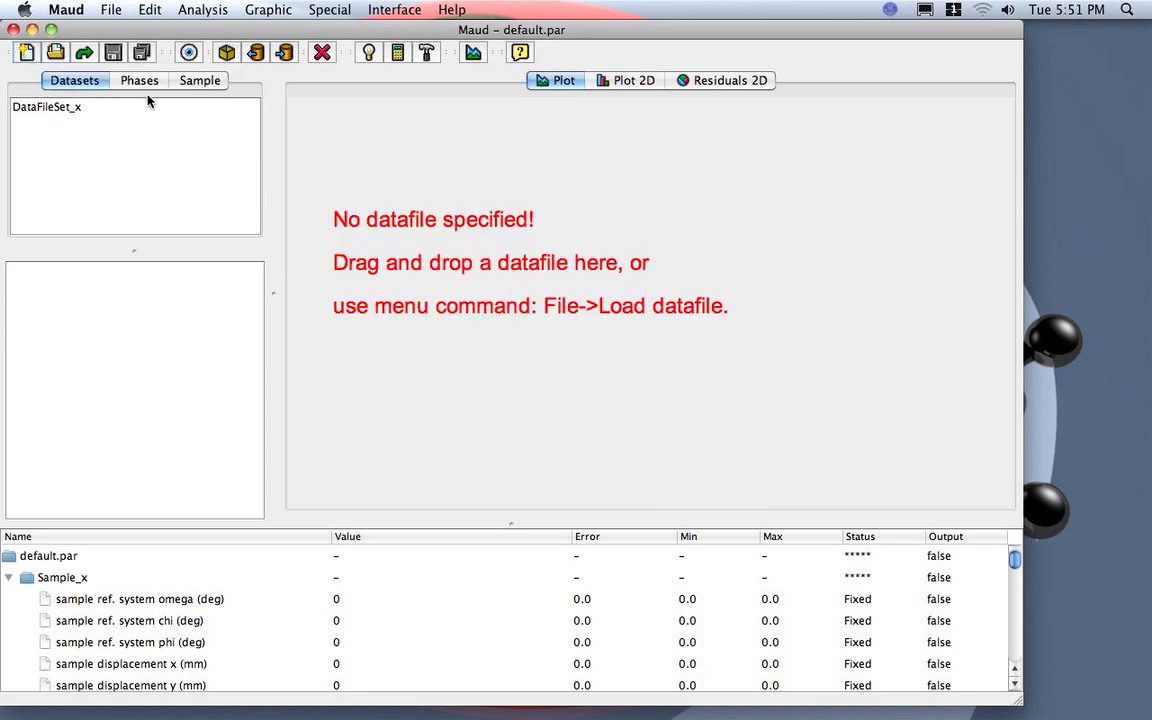
pyautogui.click(68, 106)
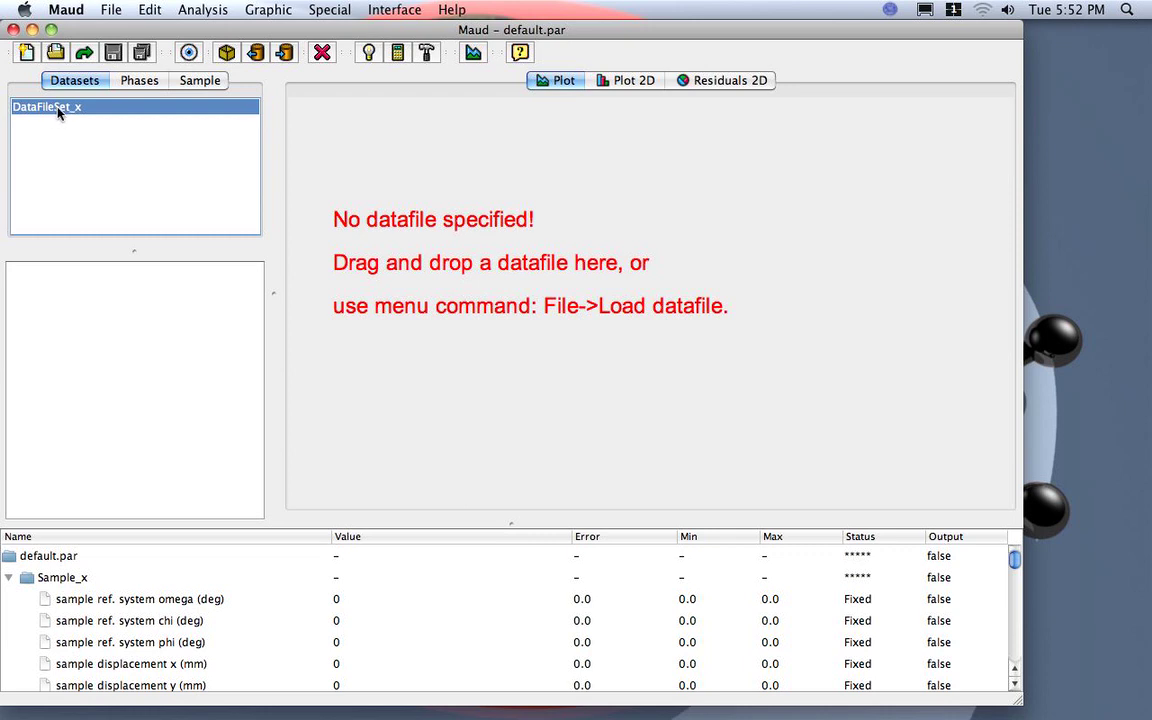
pyautogui.doubleClick(57, 109)
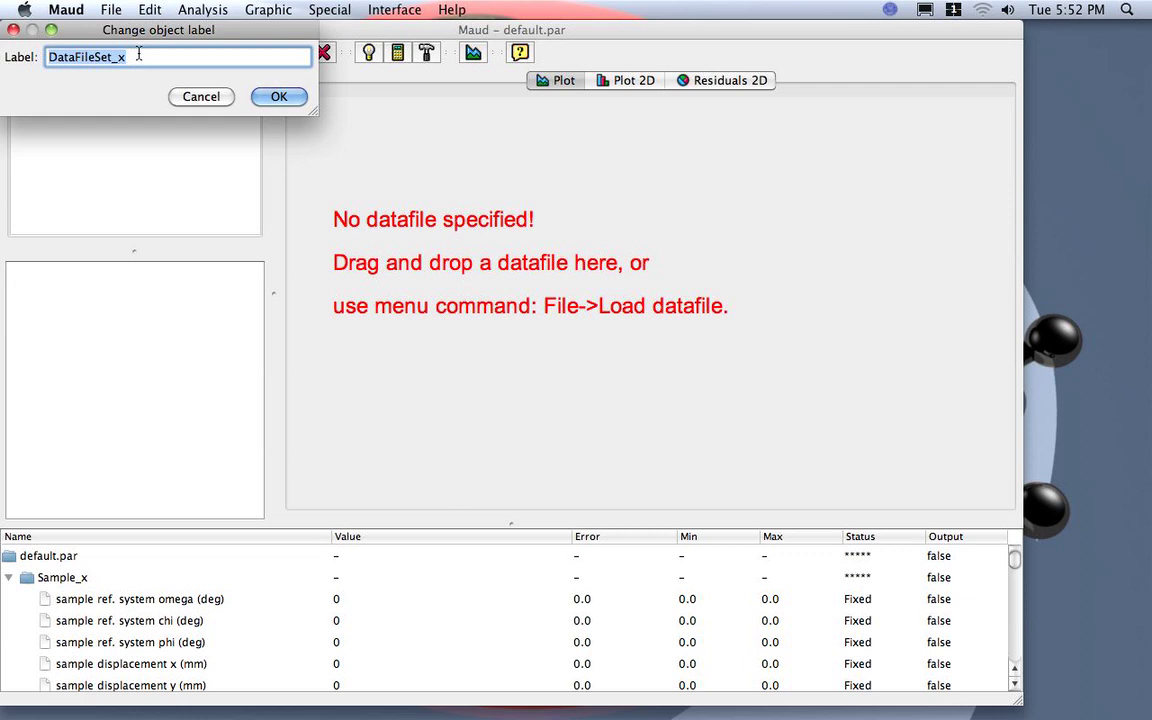
pyautogui.write('Coru')
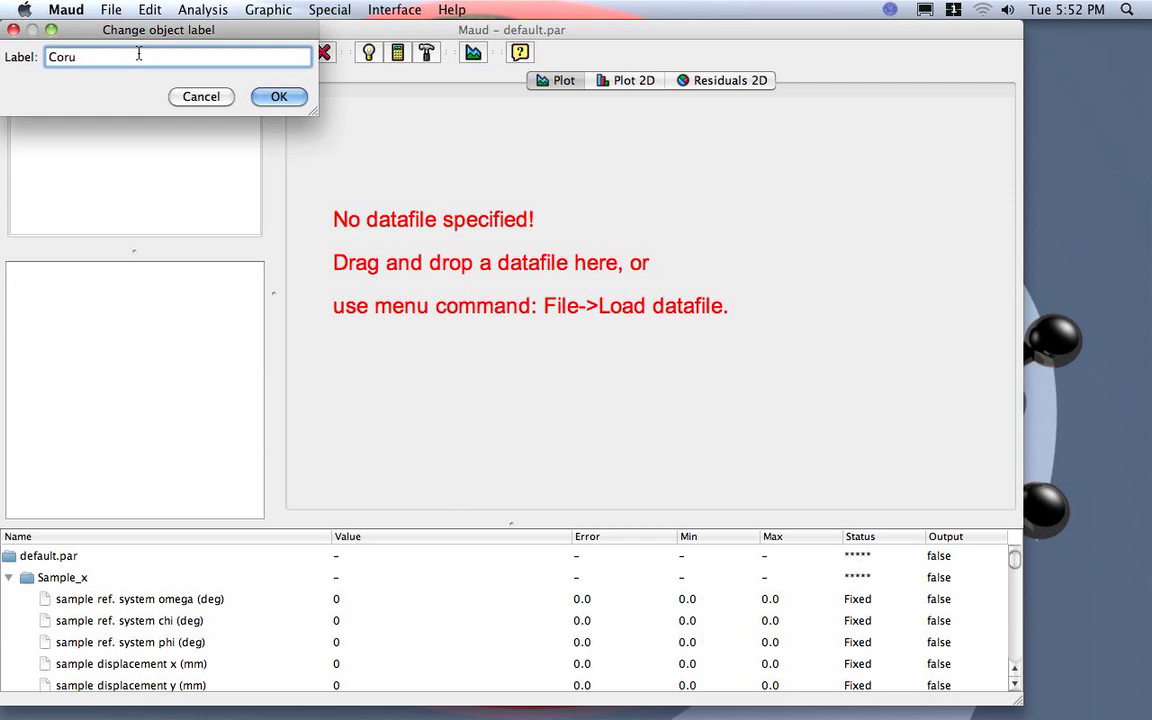
pyautogui.press('BackSpace')
pyautogui.press('BackSpace')
pyautogui.press('BackSpace')
pyautogui.press('BackSpace')
pyautogui.write('Corundum-')
pyautogui.press('BackSpace')
pyautogui.write('Zirconia BB dataset')
pyautogui.click(279, 97)
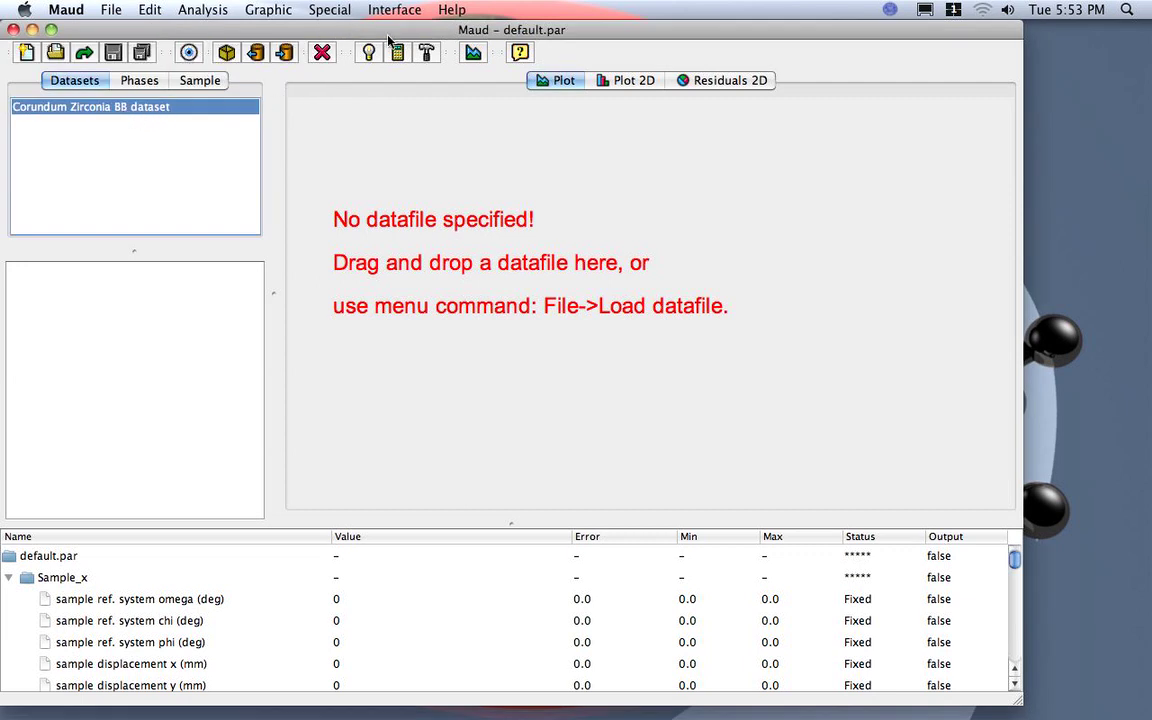
# Step: Switch to Finder and select alzrc.dat in Documents/Diffraction/Maud files, keeping the Maud plot area reachable
pyautogui.moveTo(120, 712)
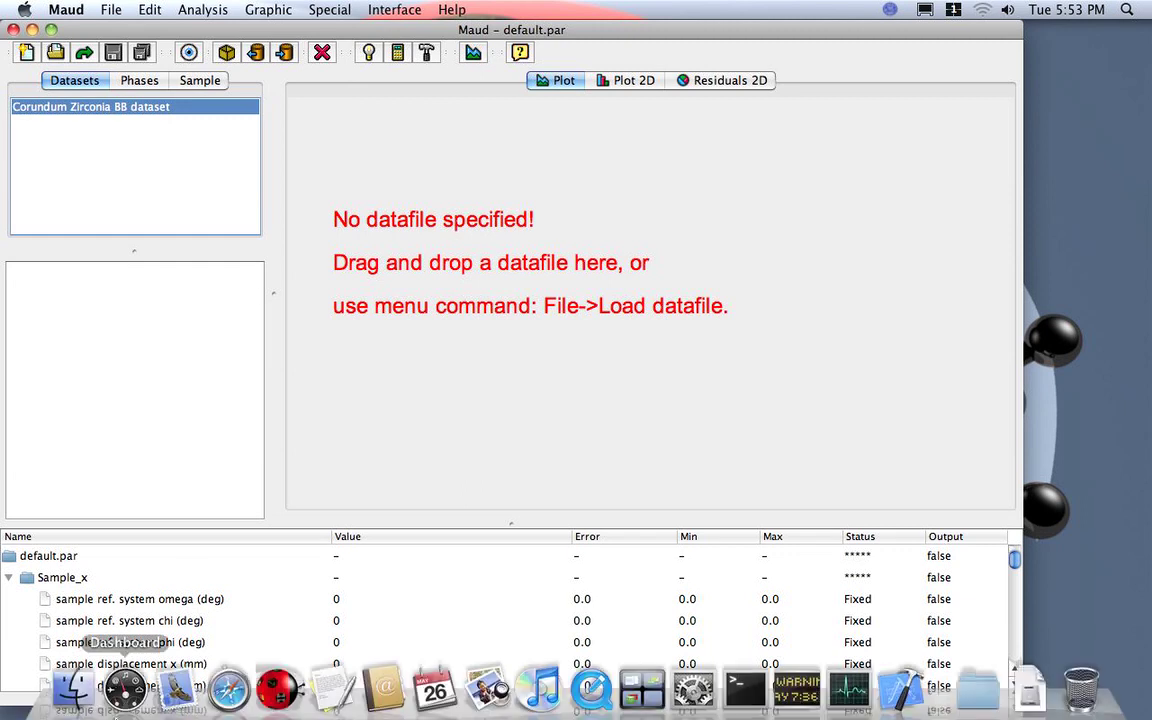
pyautogui.click(72, 688)
pyautogui.moveTo(220, 278); pyautogui.dragTo(585, 346)
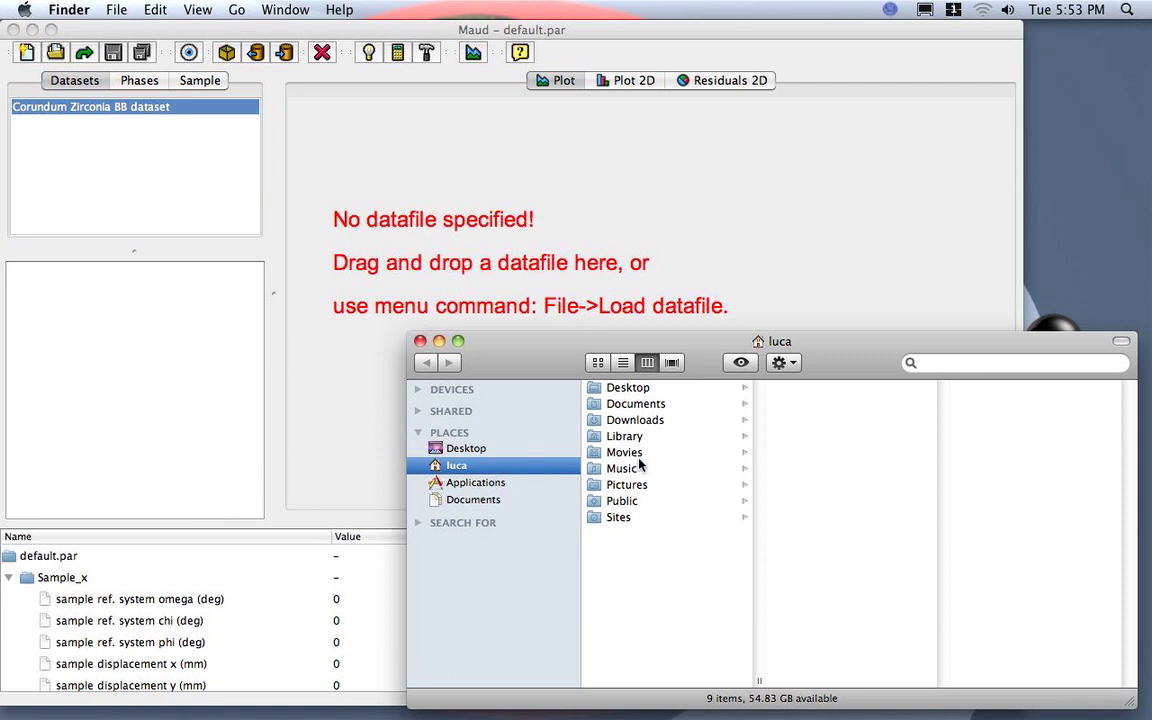
pyautogui.click(634, 406)
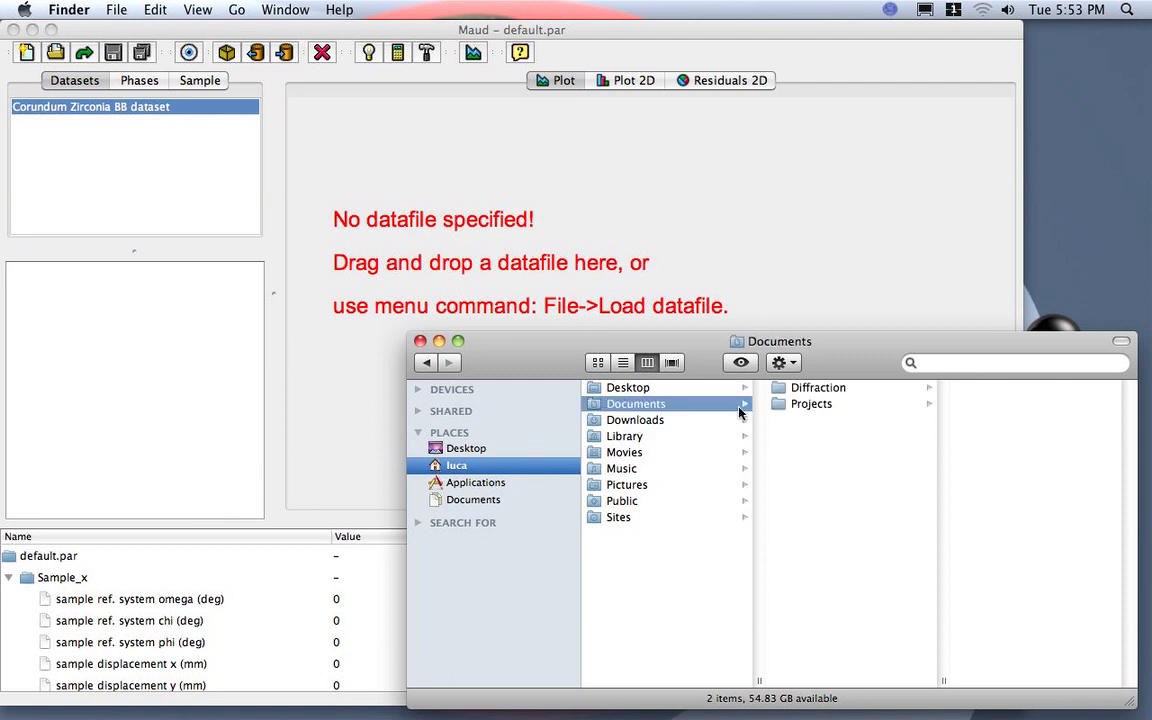
pyautogui.click(812, 390)
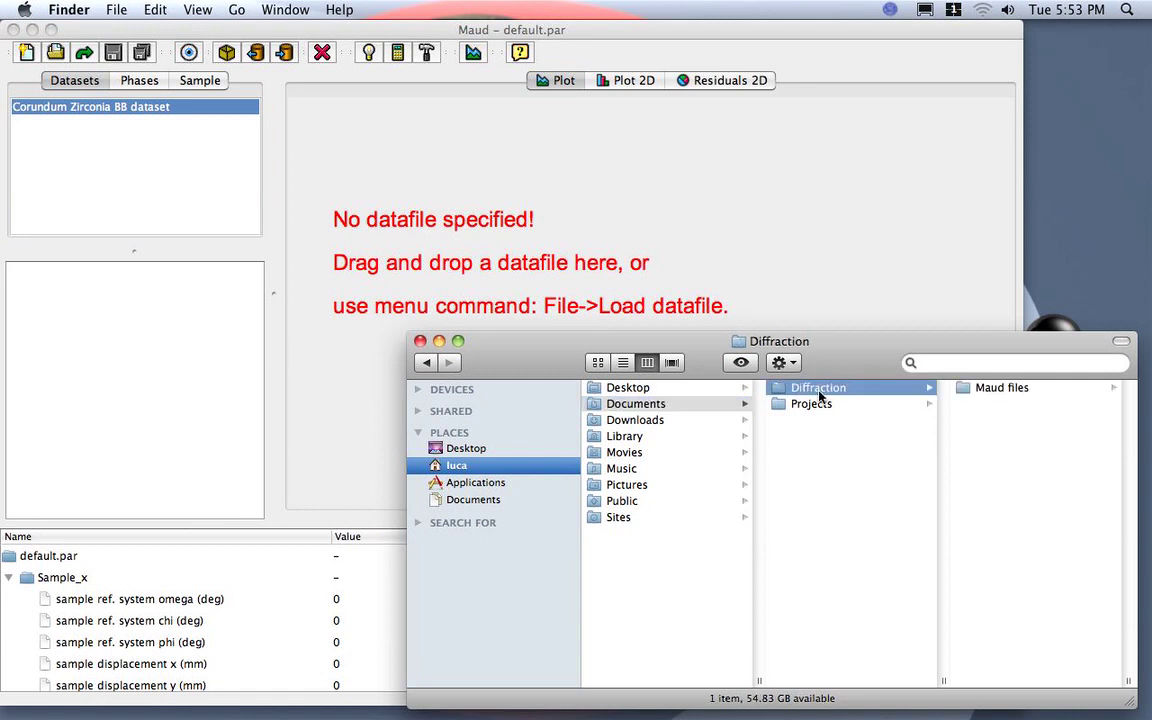
pyautogui.click(970, 390)
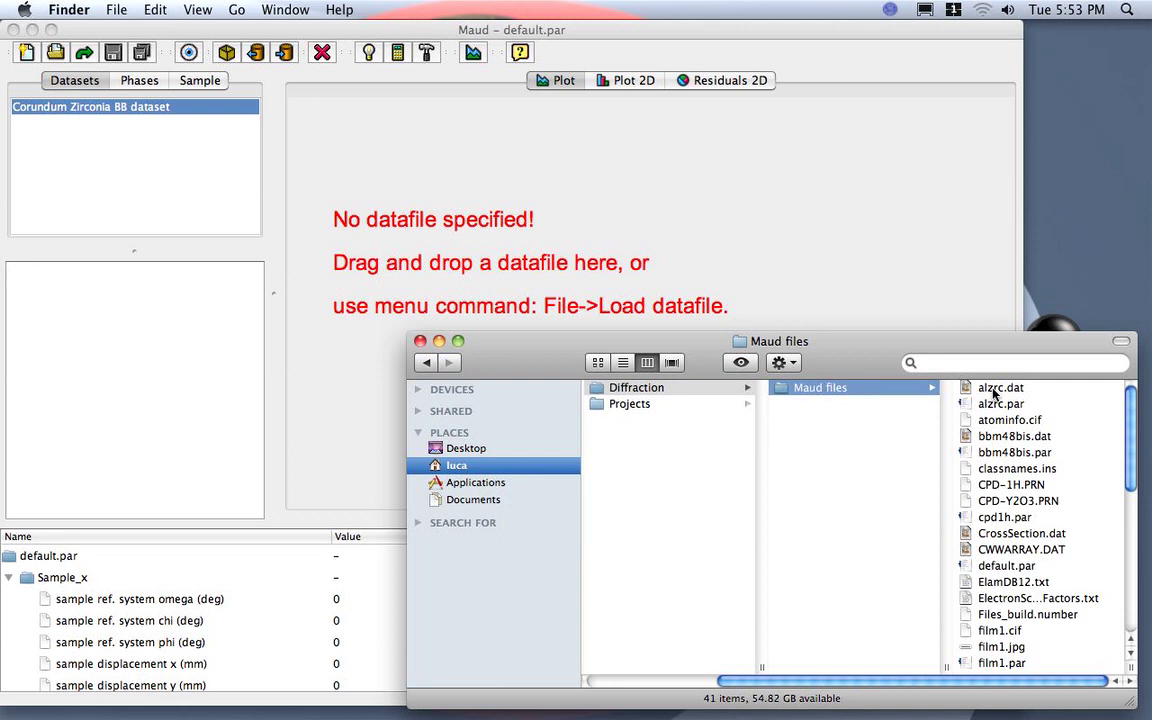
pyautogui.click(968, 393)
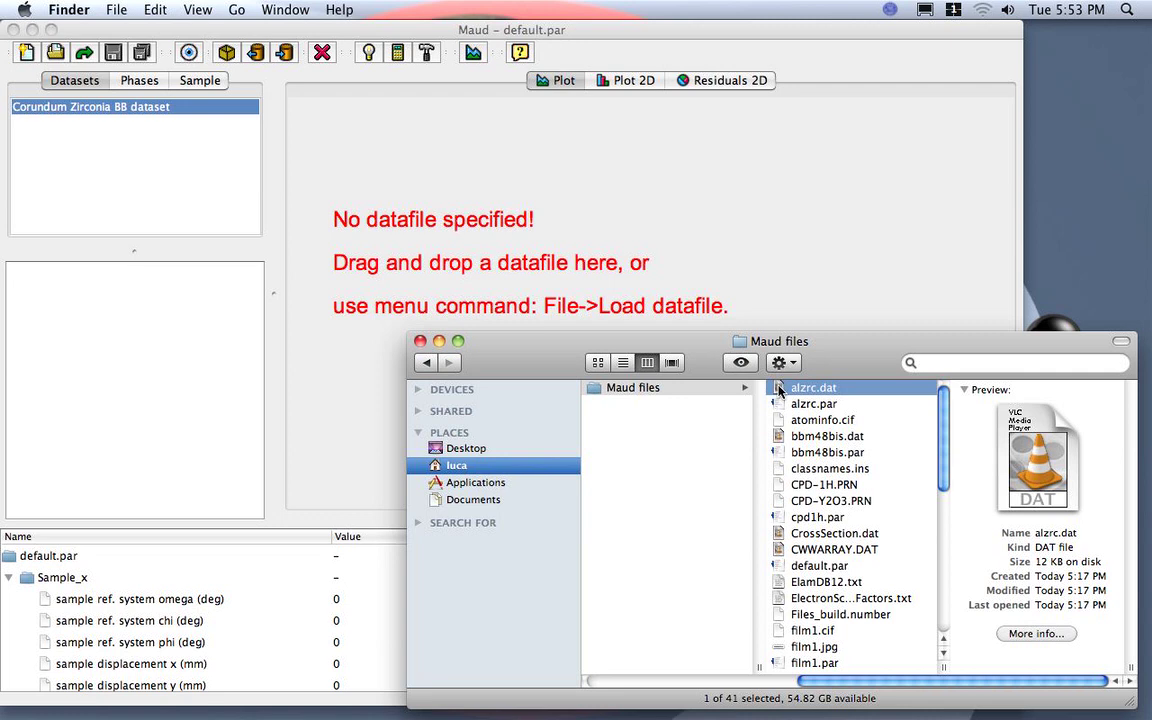
# Step: Load alzrc.dat from Finder into the dataset by dropping it on the Maud plot area
pyautogui.moveTo(779, 389); pyautogui.dragTo(552, 262)
pyautogui.click(642, 299)
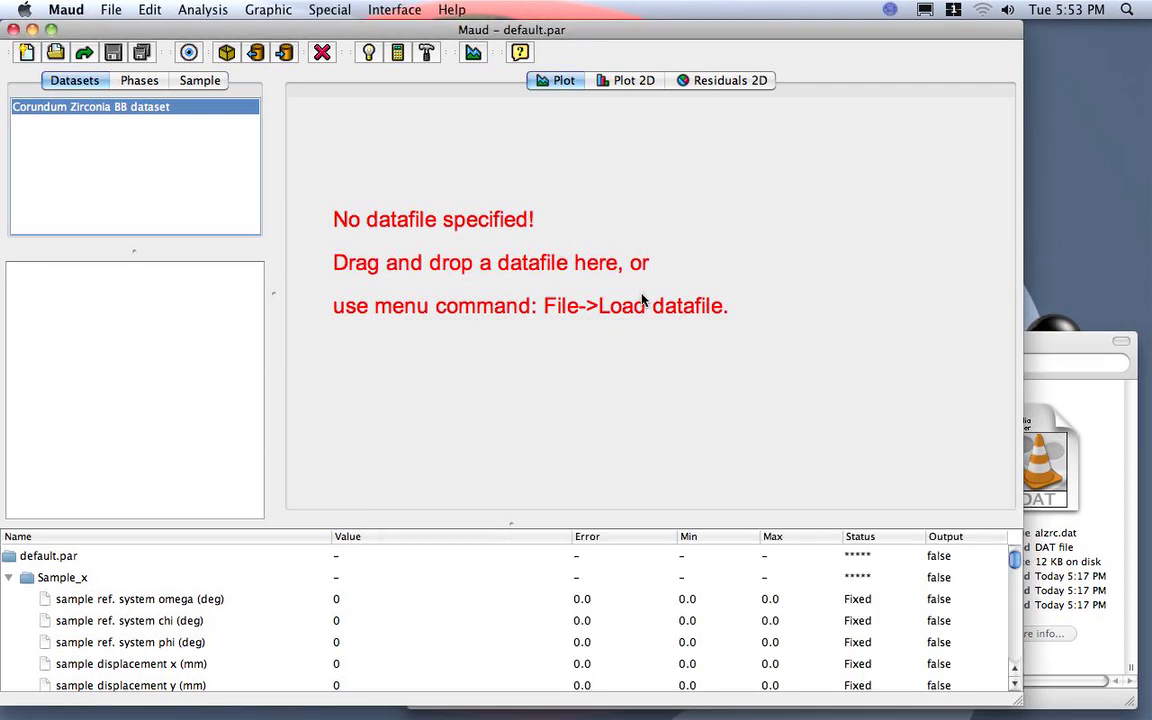
pyautogui.click(1054, 379)
pyautogui.moveTo(815, 388); pyautogui.dragTo(393, 173)
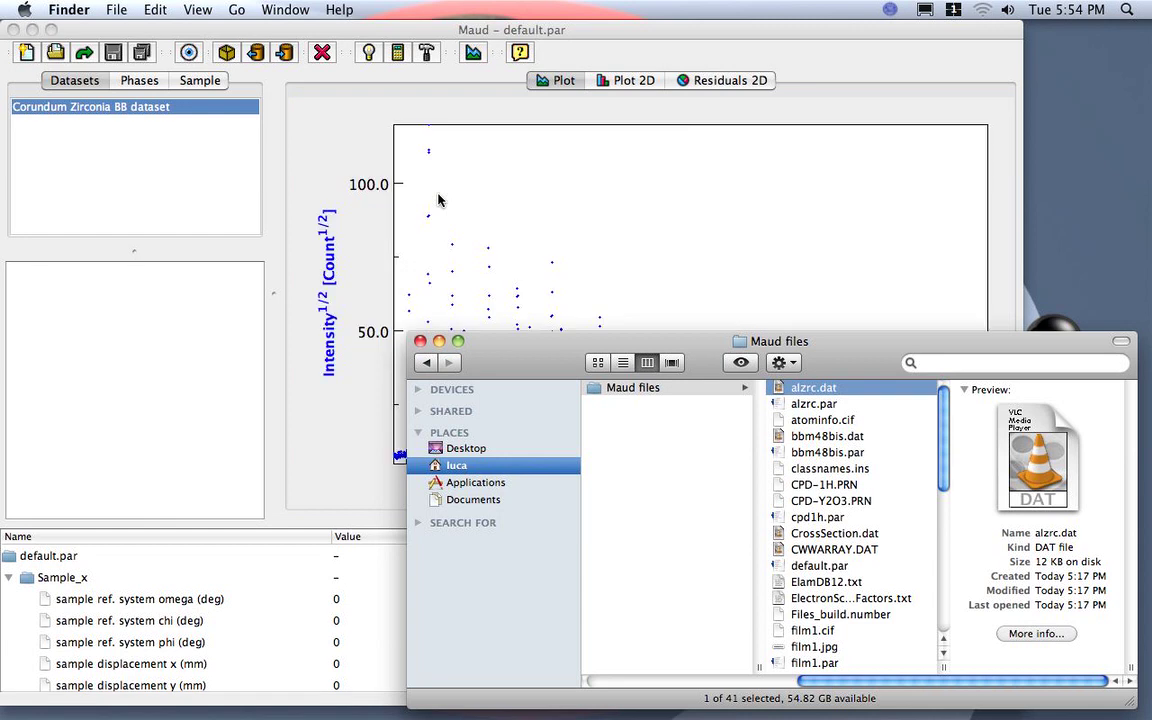
pyautogui.click(420, 176)
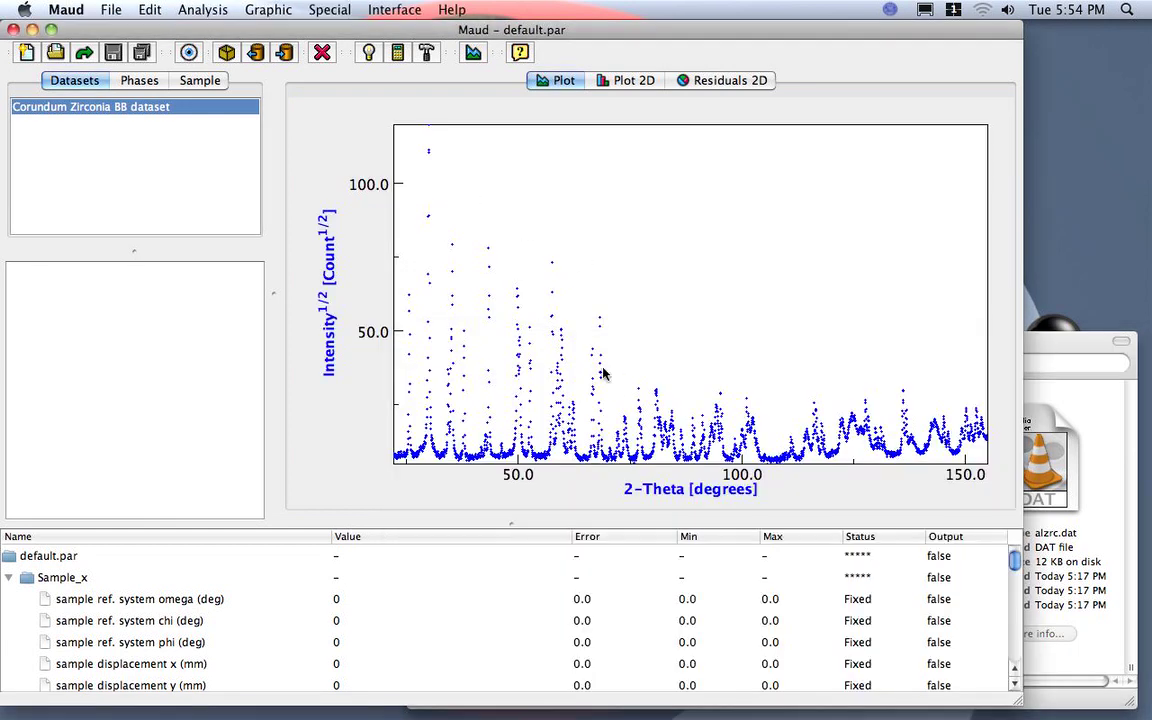
pyautogui.click(108, 12)
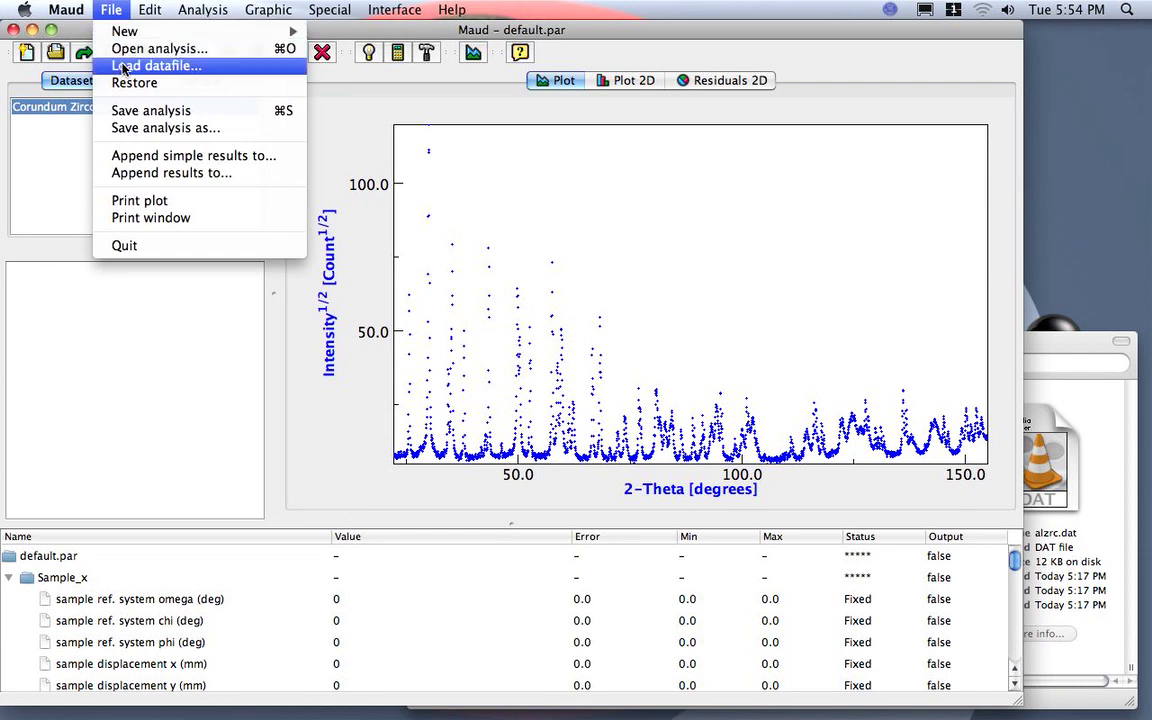
pyautogui.click(110, 14)
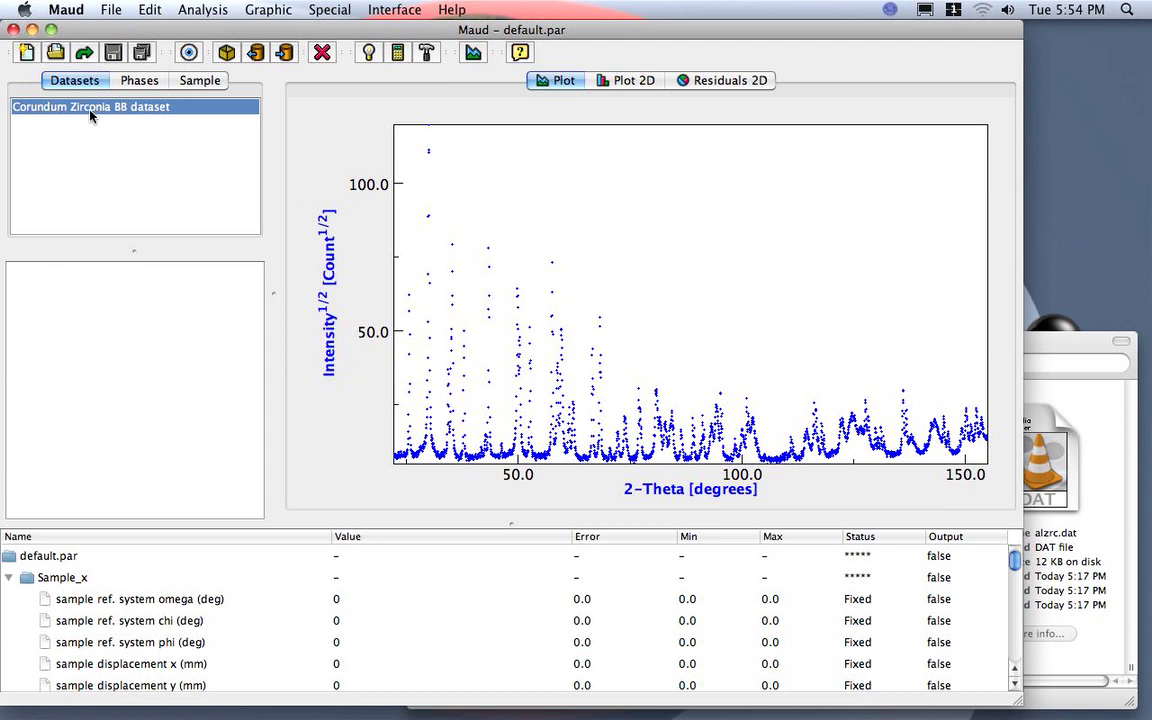
# Step: Open the Corundum Zirconia BB dataset for editing and view the alzrc.dat spectrum from its datafiles, closing the plot window when done
pyautogui.click(89, 108)
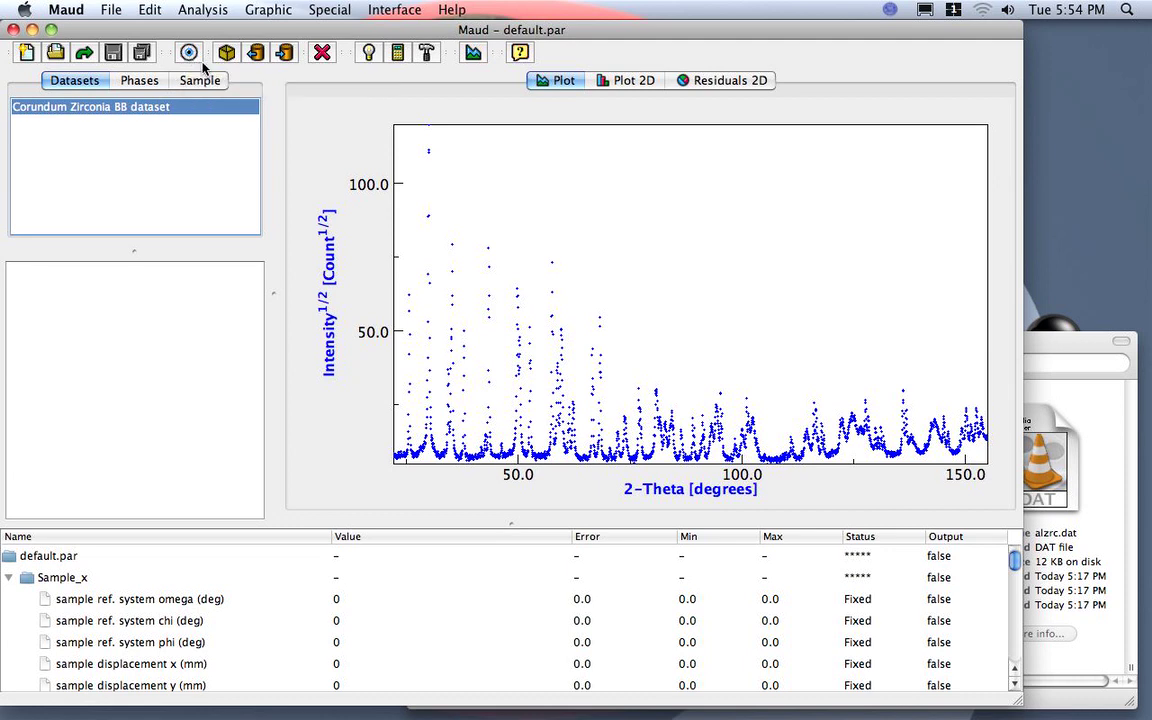
pyautogui.click(150, 13)
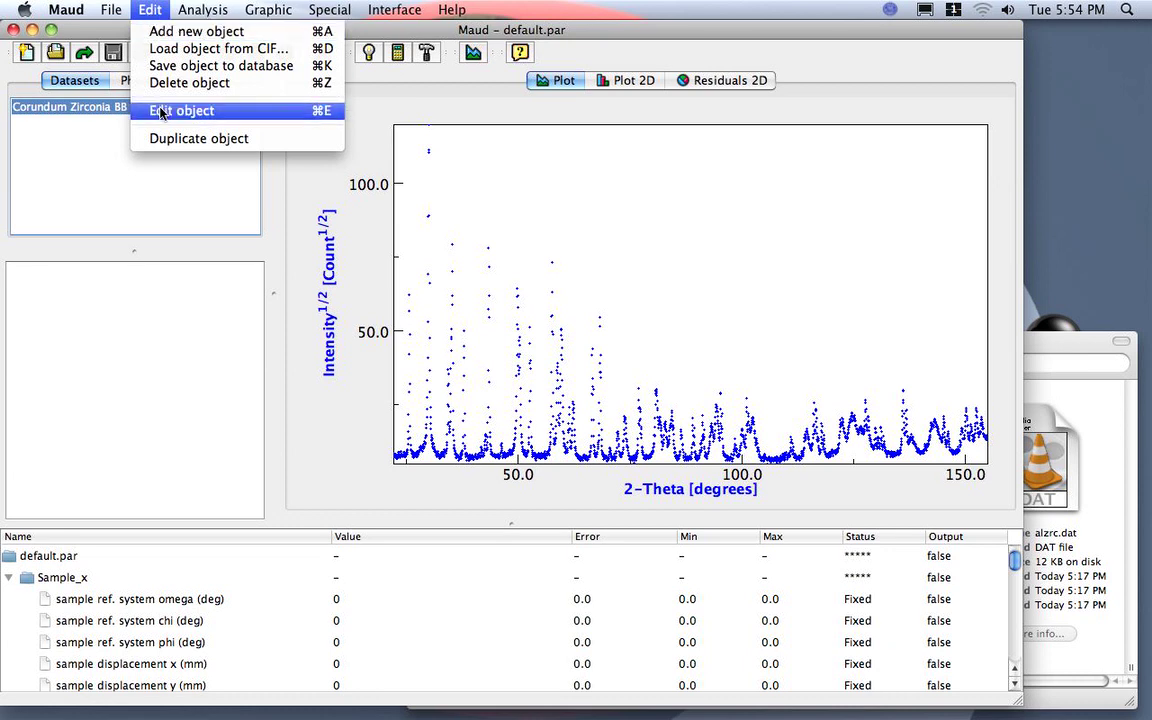
pyautogui.click(80, 123)
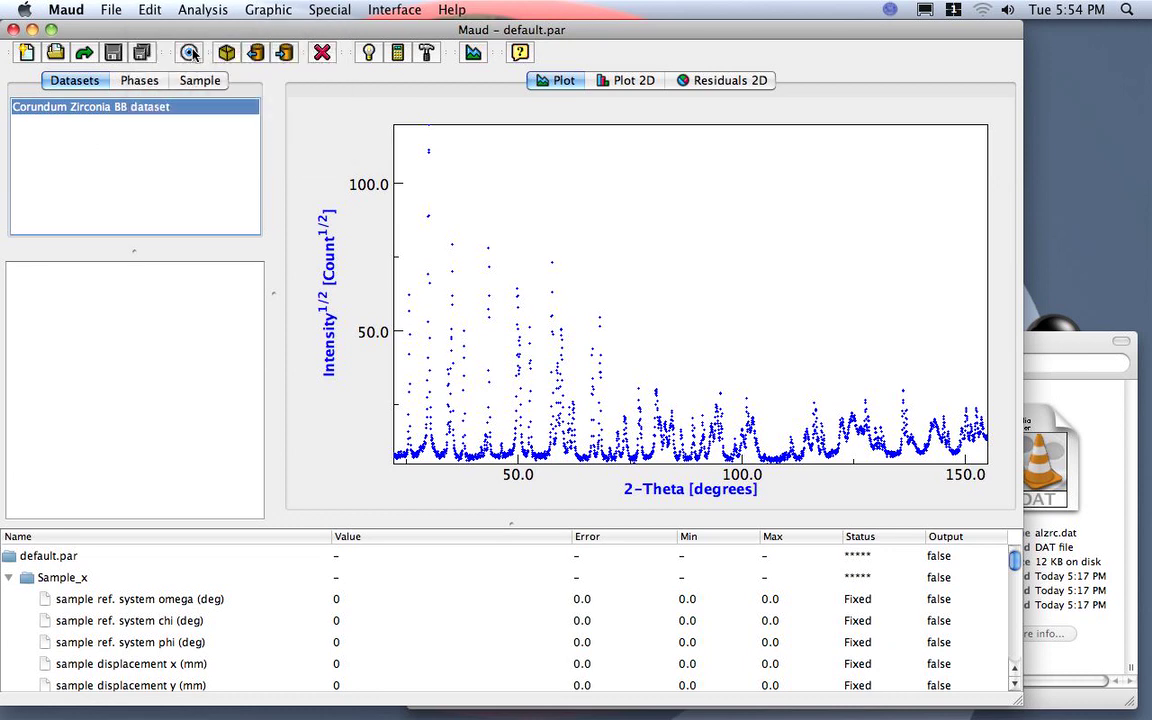
pyautogui.click(189, 52)
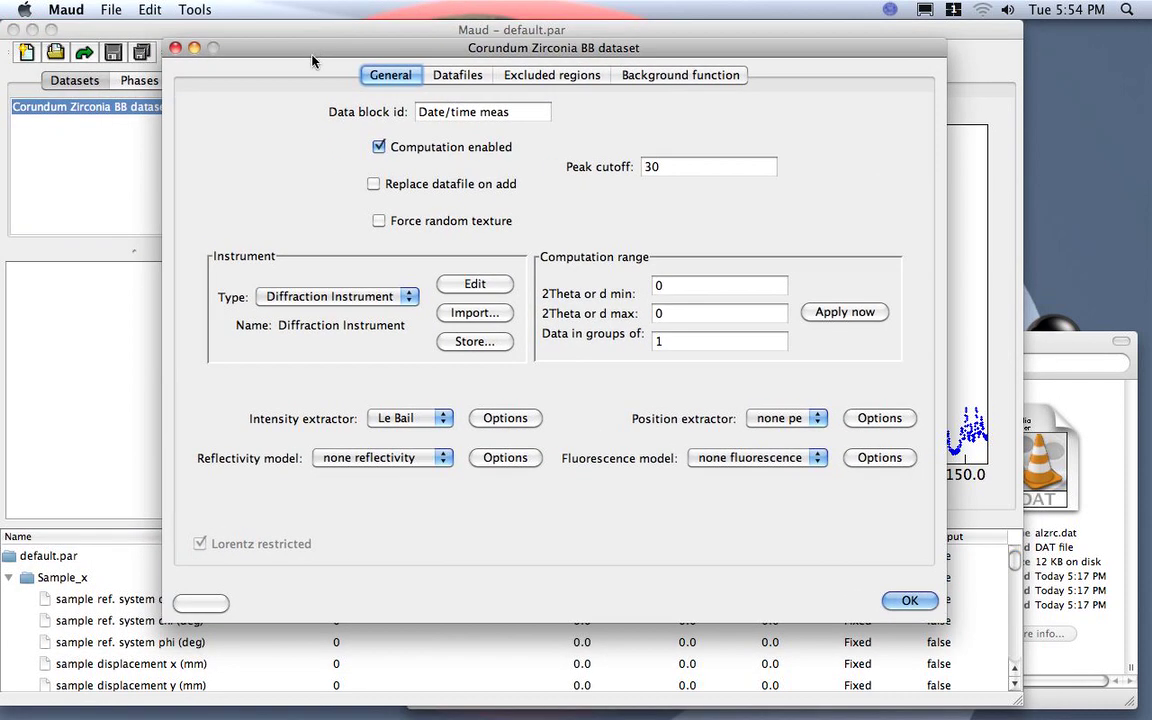
pyautogui.click(455, 78)
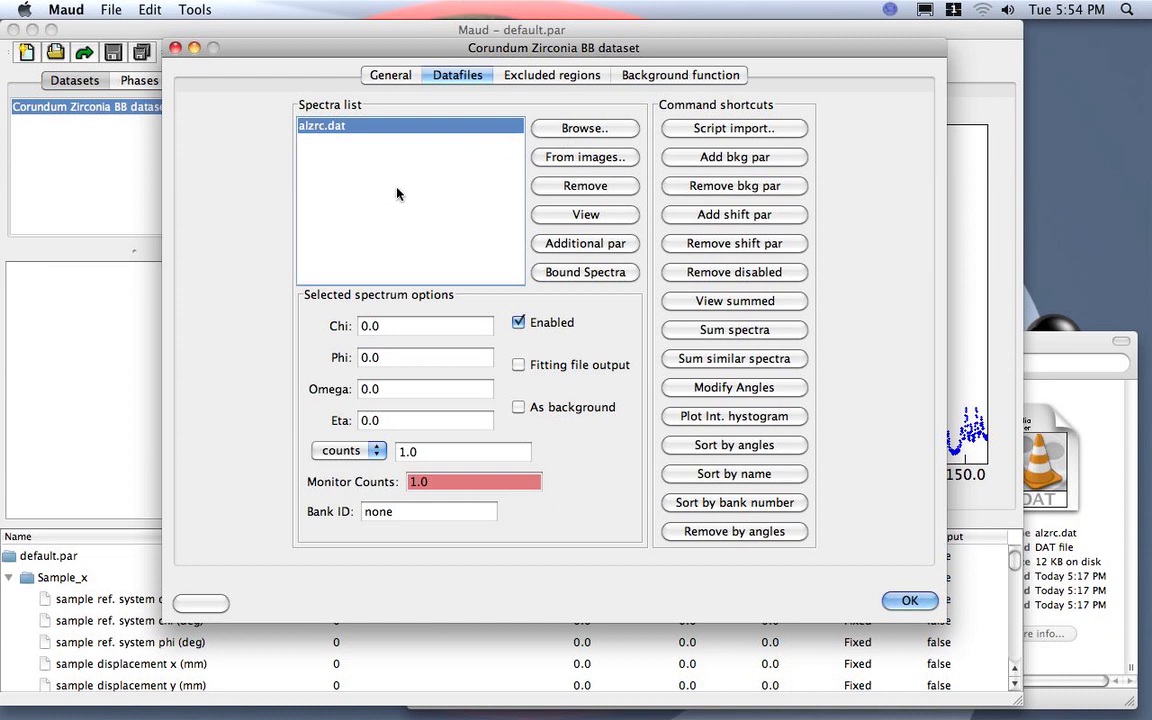
pyautogui.click(557, 218)
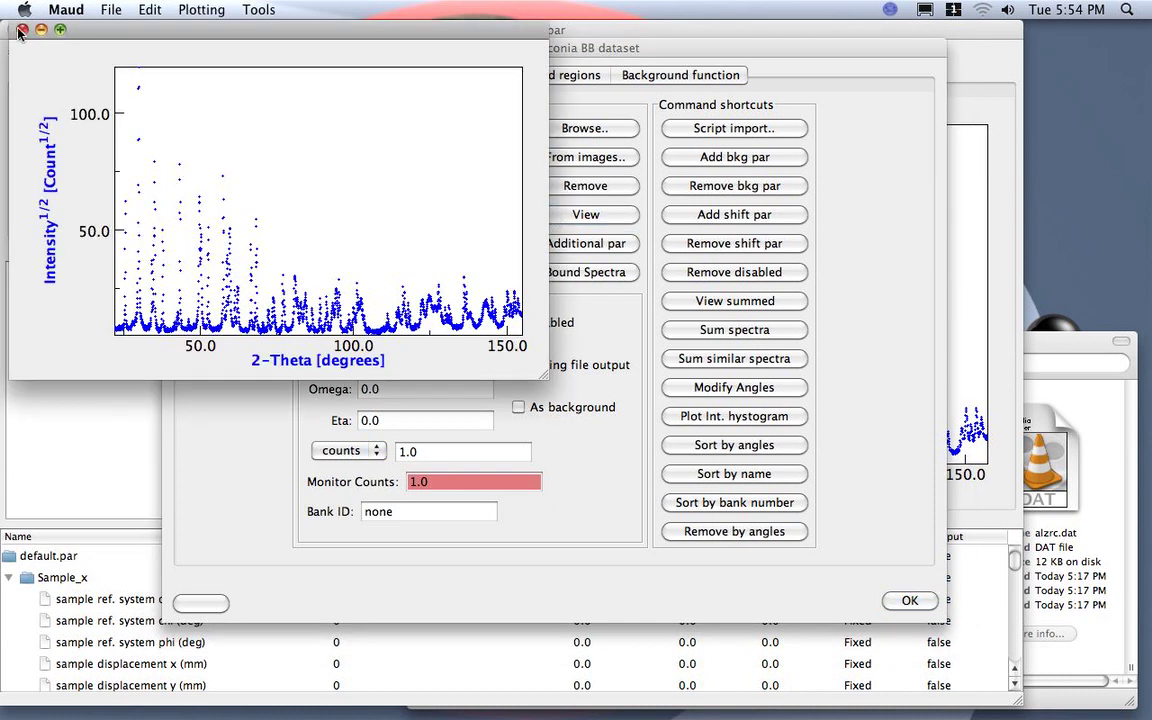
pyautogui.click(22, 30)
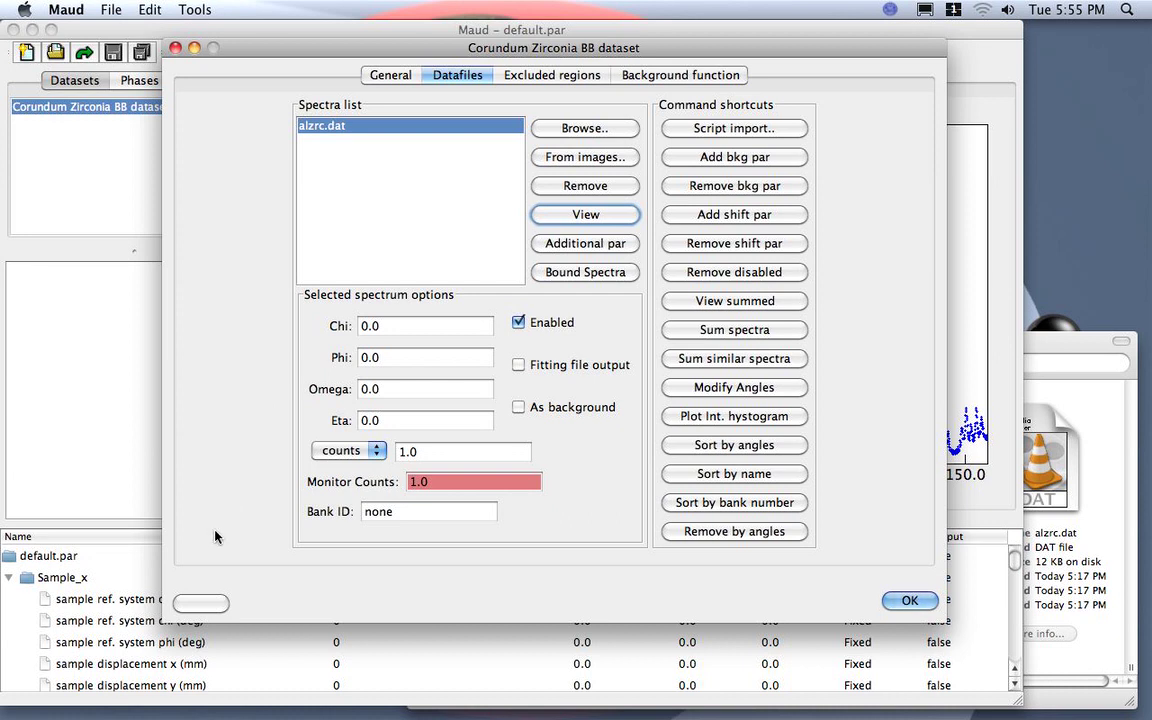
# Step: Open the datafile format help, enlarge its window, and examine the list of recognized extensions and their descriptions
pyautogui.click(199, 605)
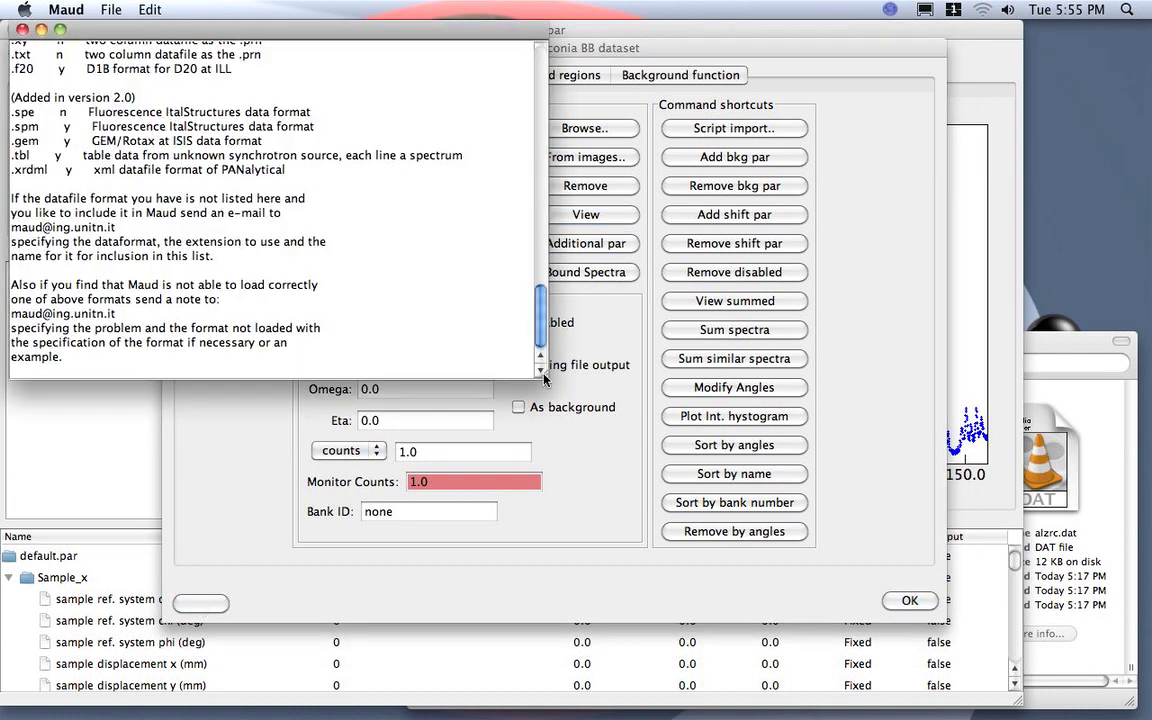
pyautogui.moveTo(541, 374); pyautogui.dragTo(634, 268)
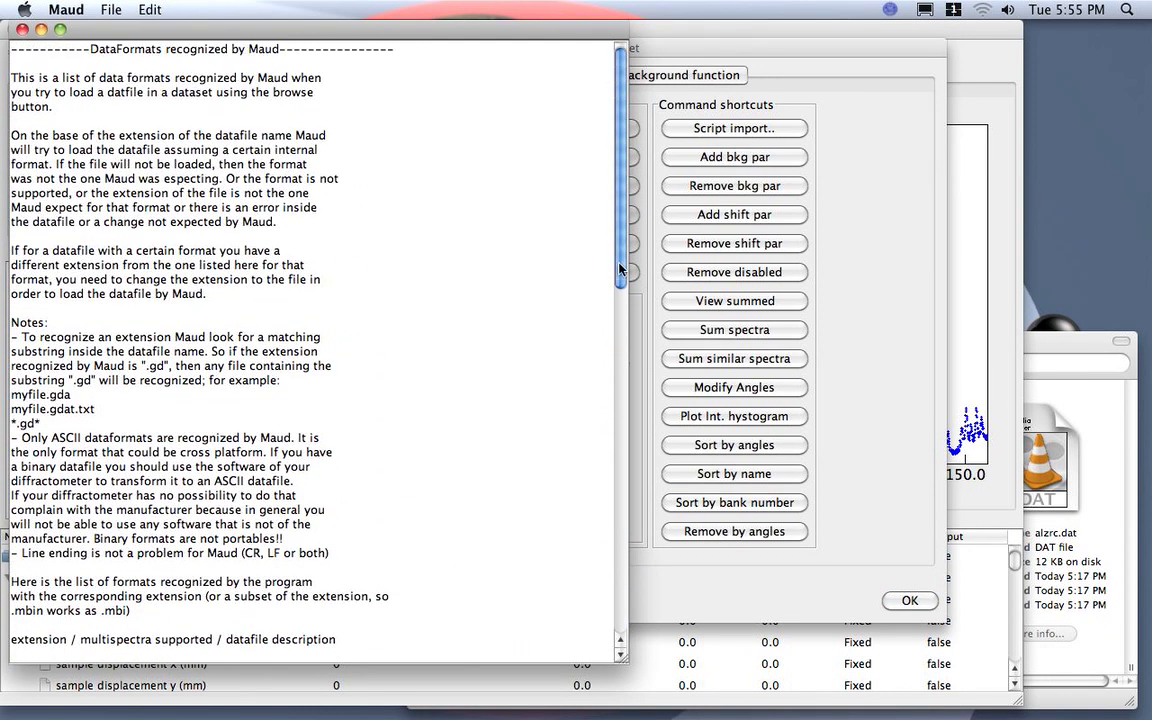
pyautogui.moveTo(620, 268); pyautogui.dragTo(638, 487)
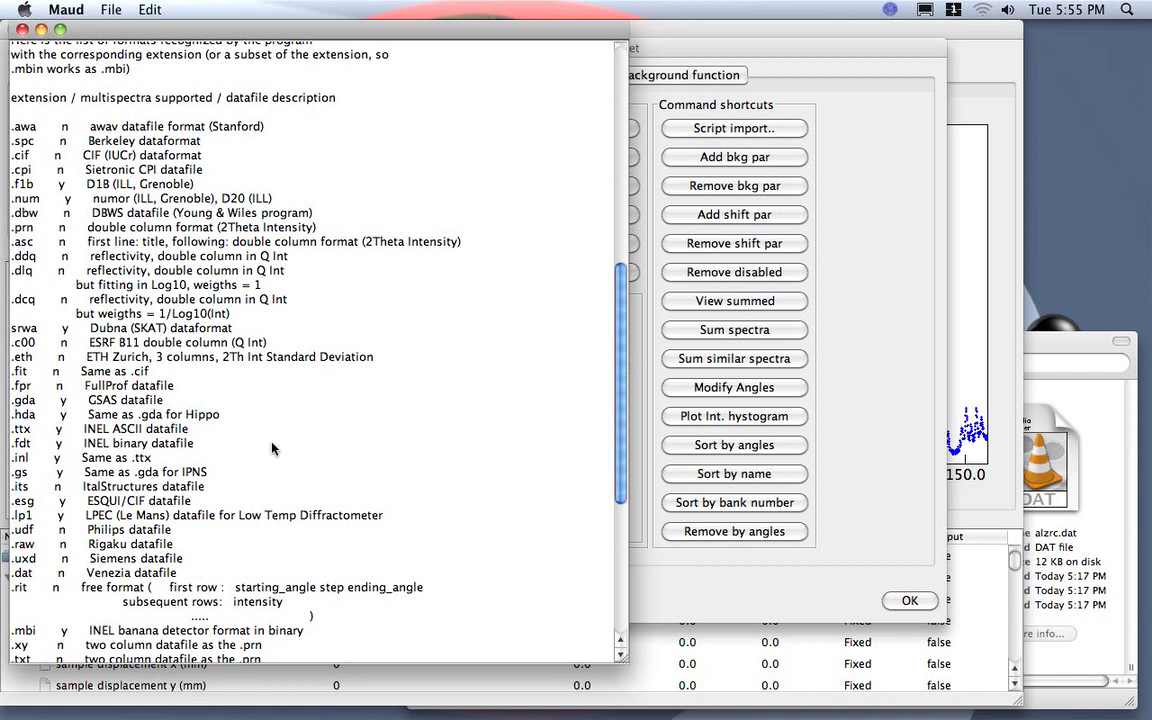
pyautogui.scroll(-5, 527, 466)
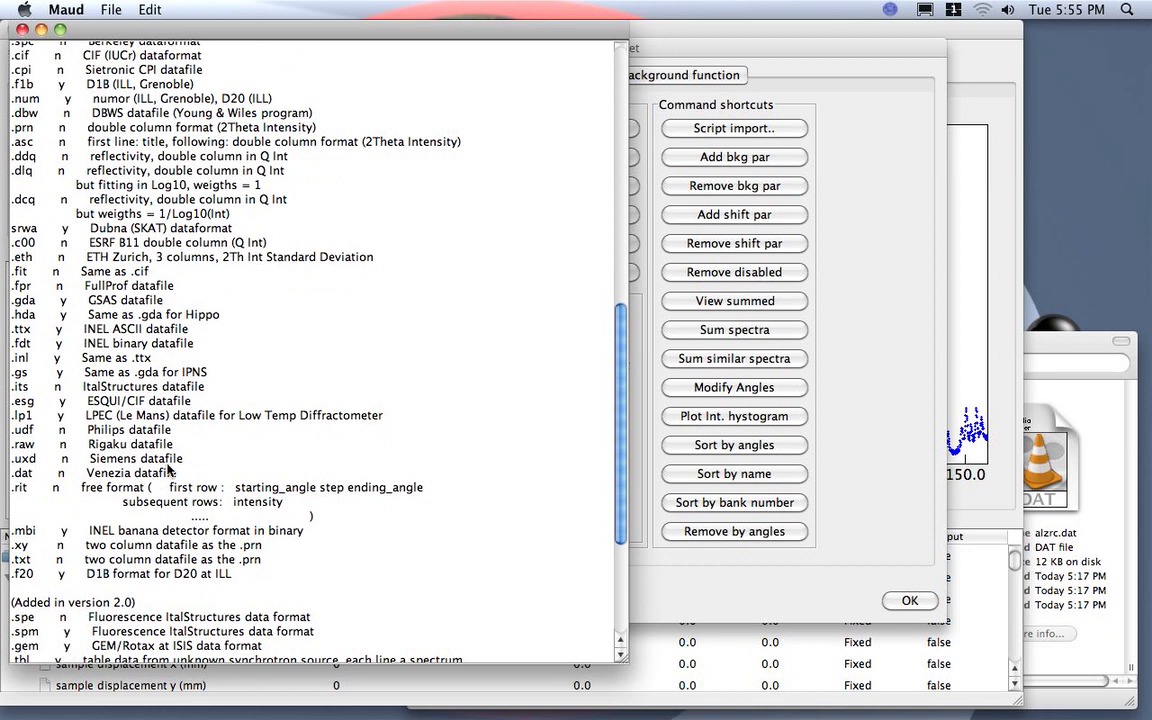
# Step: Examine the remaining recognized datafile extensions, the .dat entry and the introductory notes in the format help, and close its window
pyautogui.moveTo(625, 455); pyautogui.dragTo(633, 531)
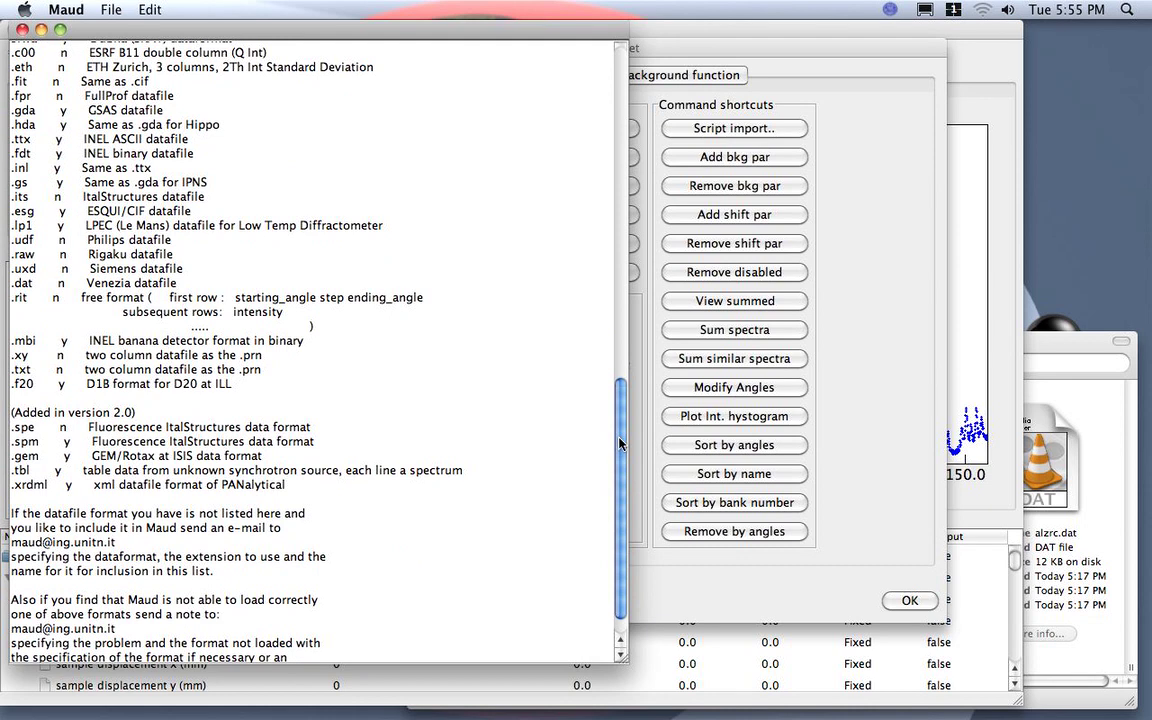
pyautogui.moveTo(619, 443); pyautogui.dragTo(588, 383)
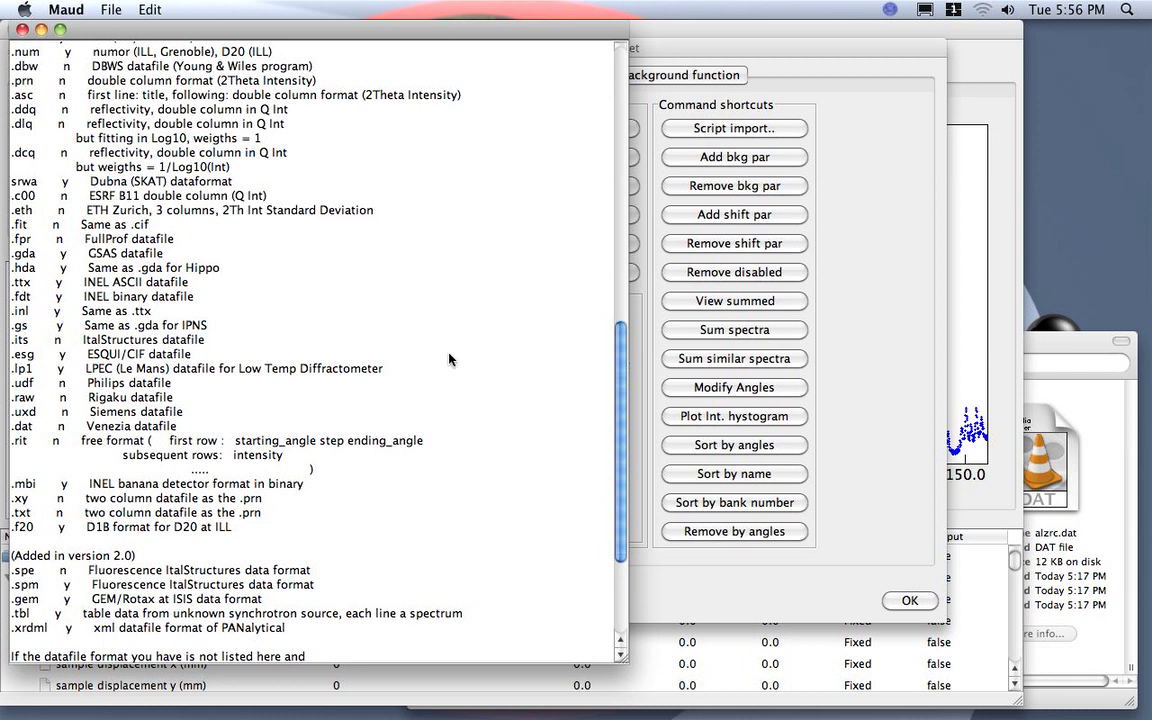
pyautogui.scroll(-5, 560, 400)
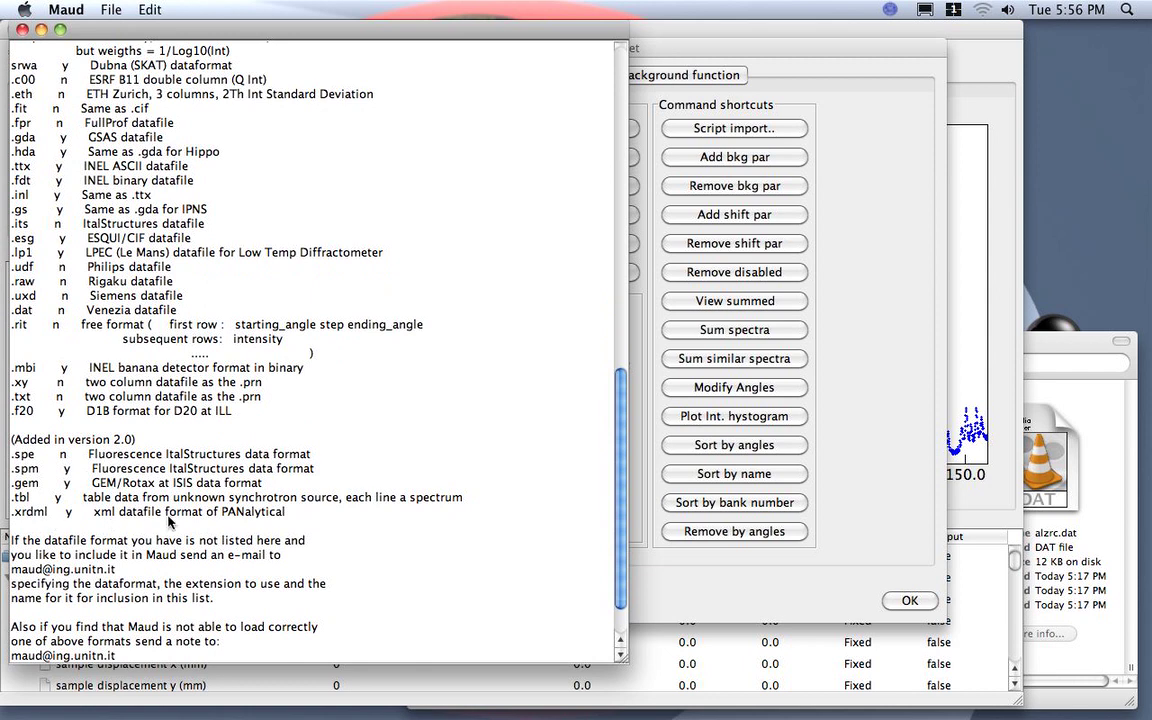
pyautogui.scroll(4, 282, 447)
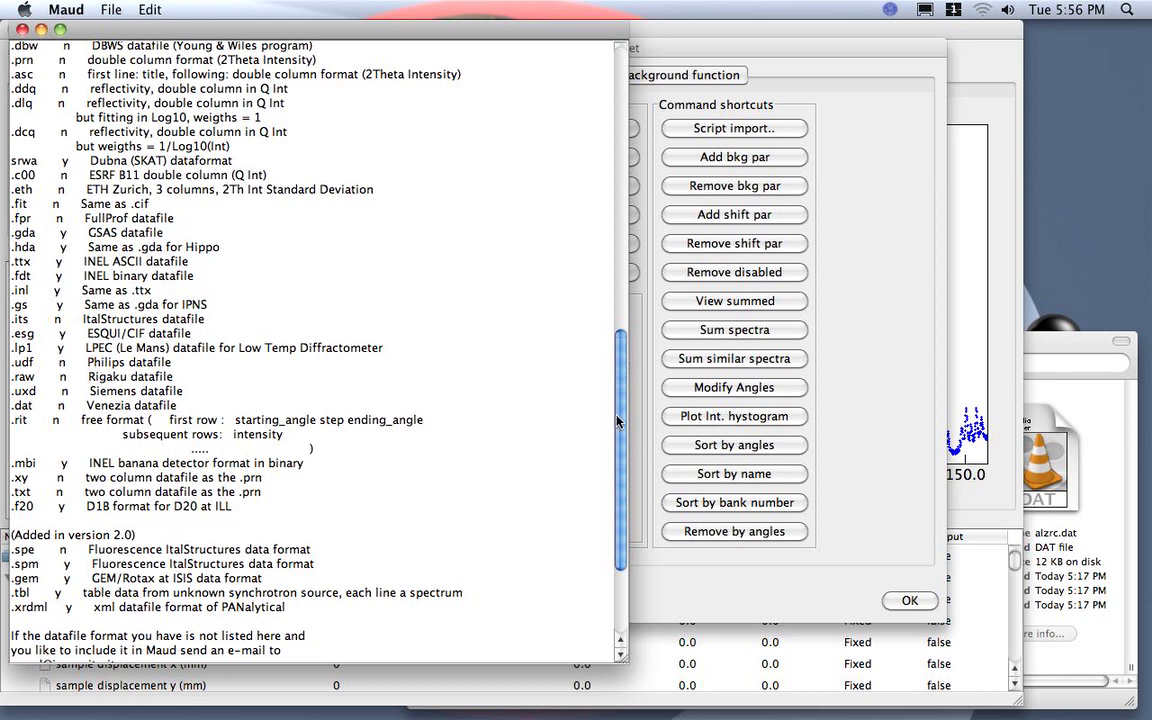
pyautogui.scroll(5, 615, 419)
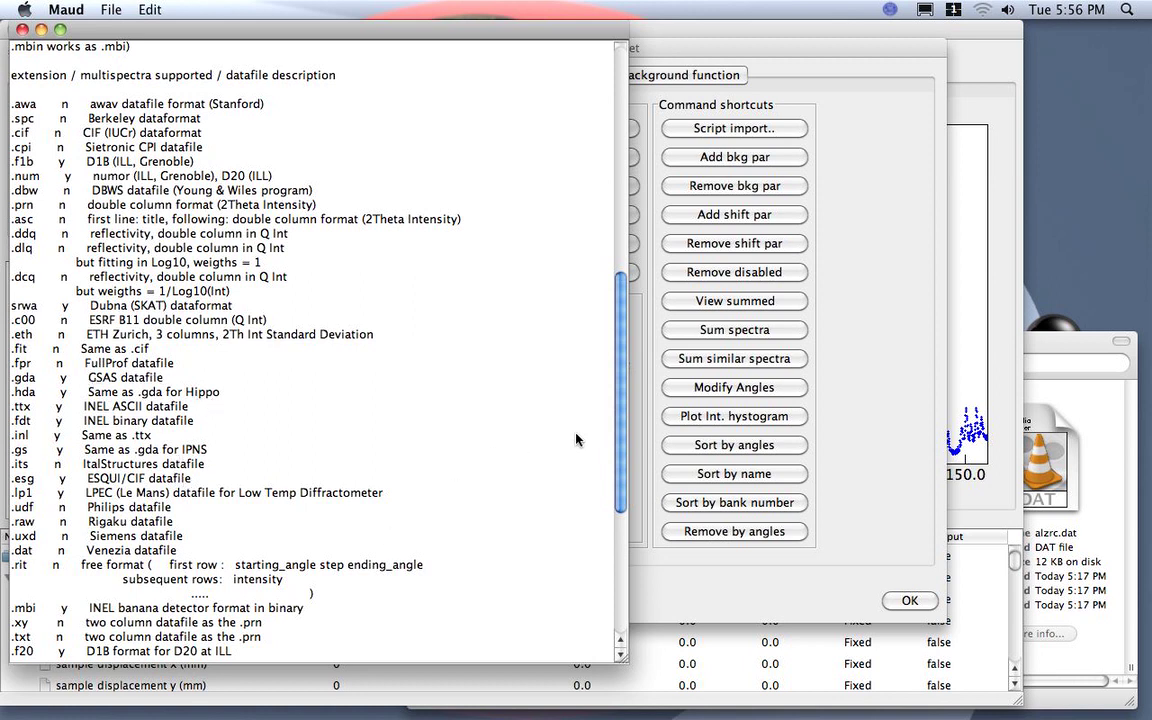
pyautogui.moveTo(619, 432); pyautogui.dragTo(621, 466)
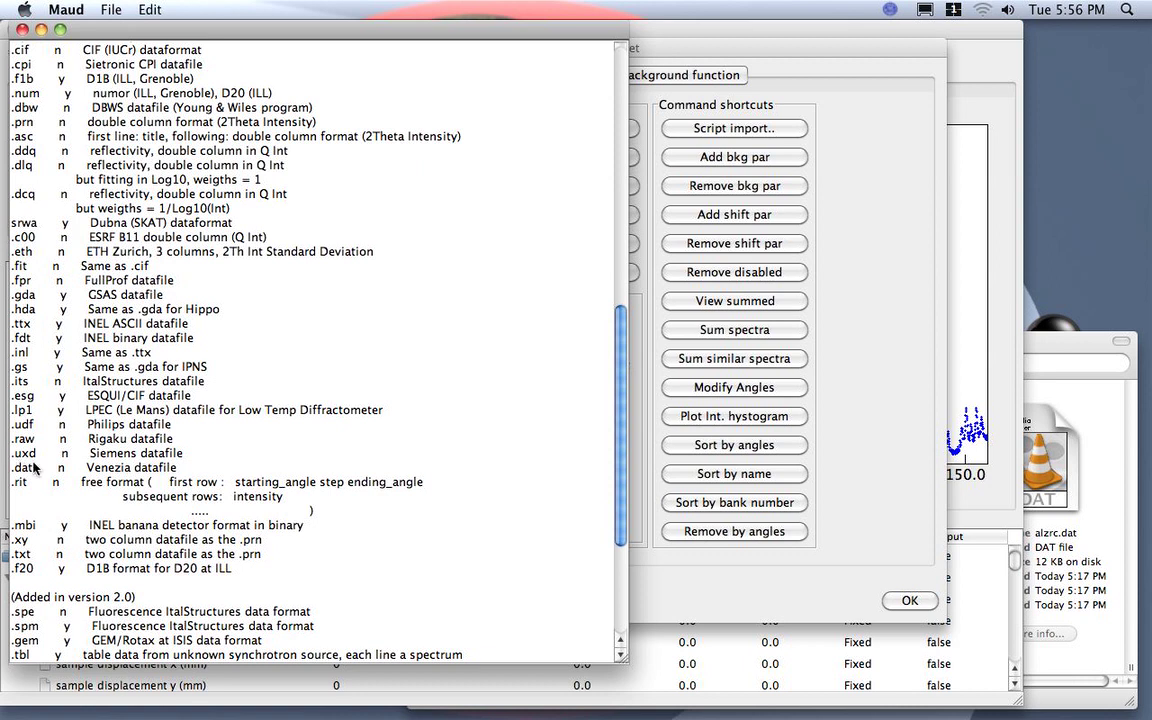
pyautogui.moveTo(620, 479); pyautogui.dragTo(413, 186)
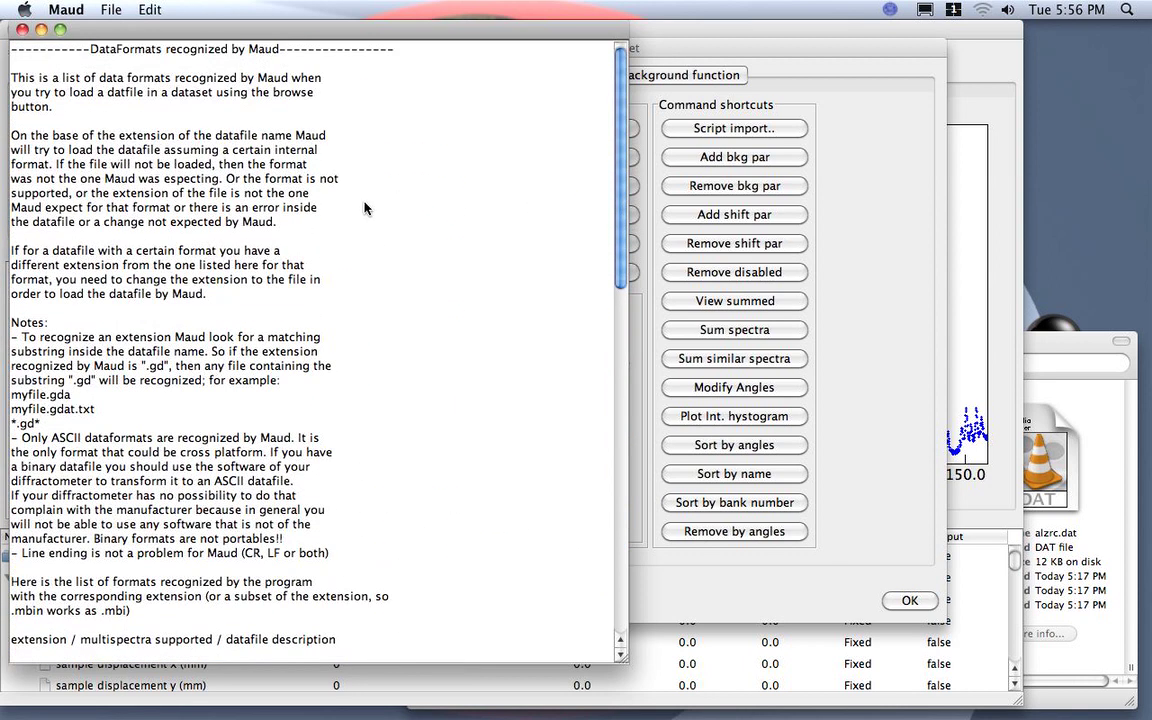
pyautogui.moveTo(623, 216); pyautogui.dragTo(574, 545)
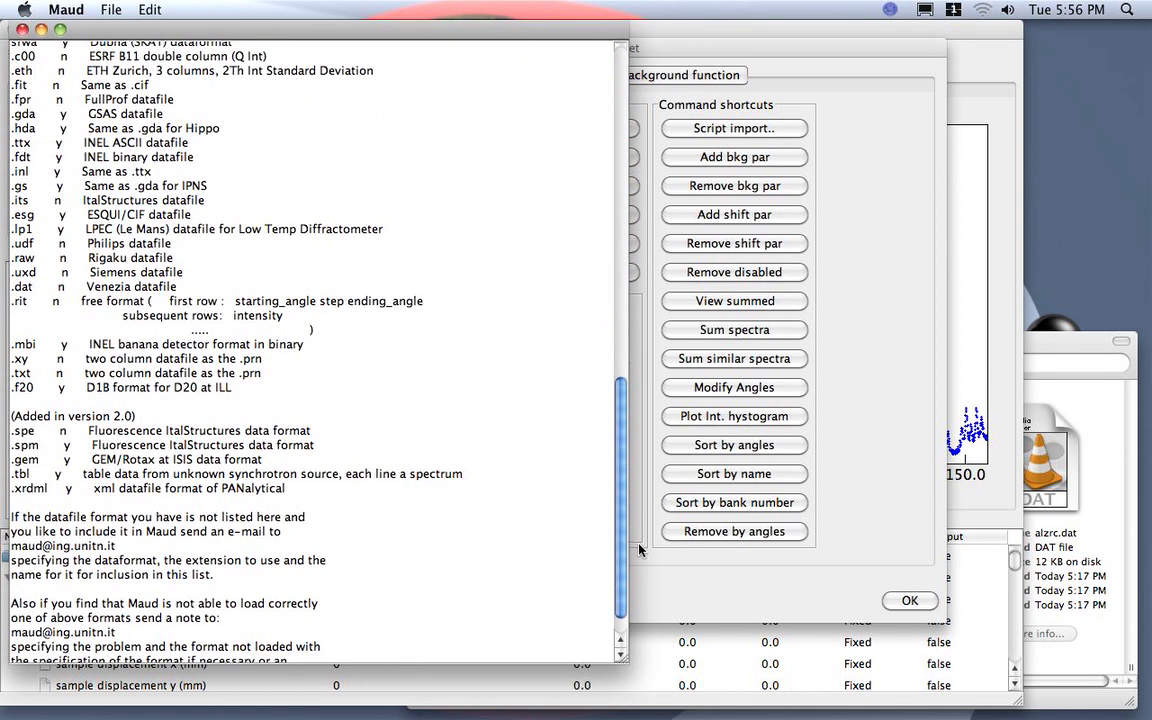
pyautogui.click(22, 30)
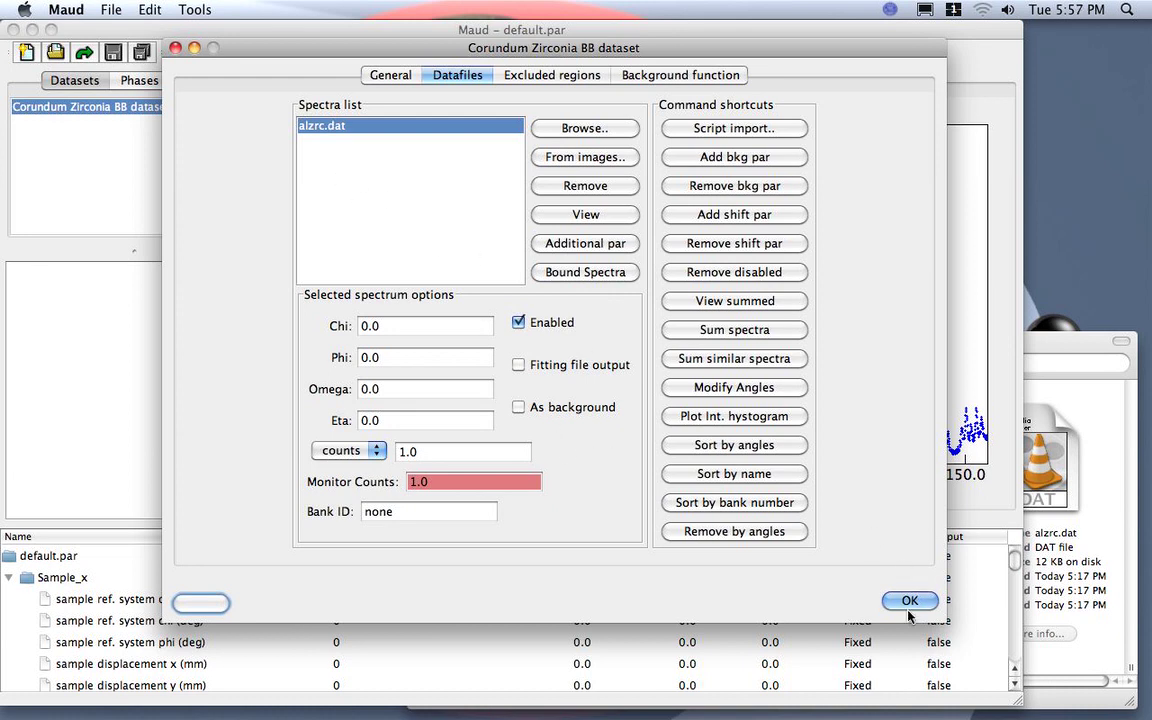
# Step: Open the dataset's instrument for editing, keeping the Diffraction Instrument type, and rename it Rigaku DIIImax
pyautogui.click(391, 78)
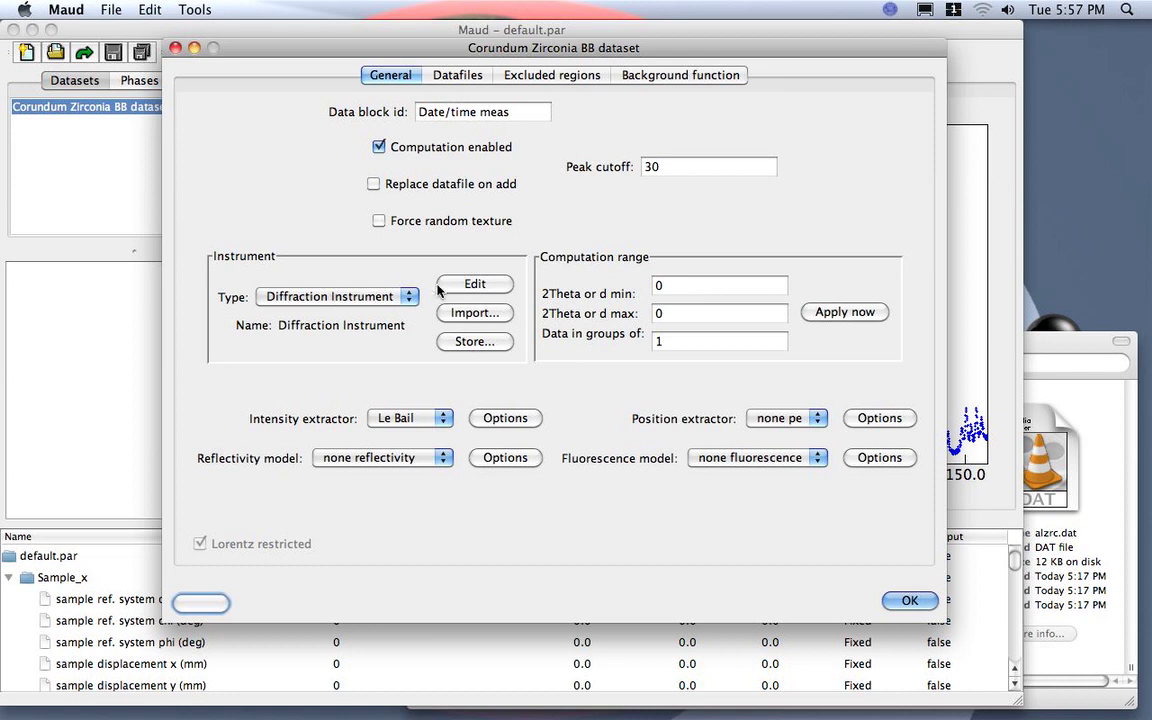
pyautogui.click(355, 297)
pyautogui.click(318, 251)
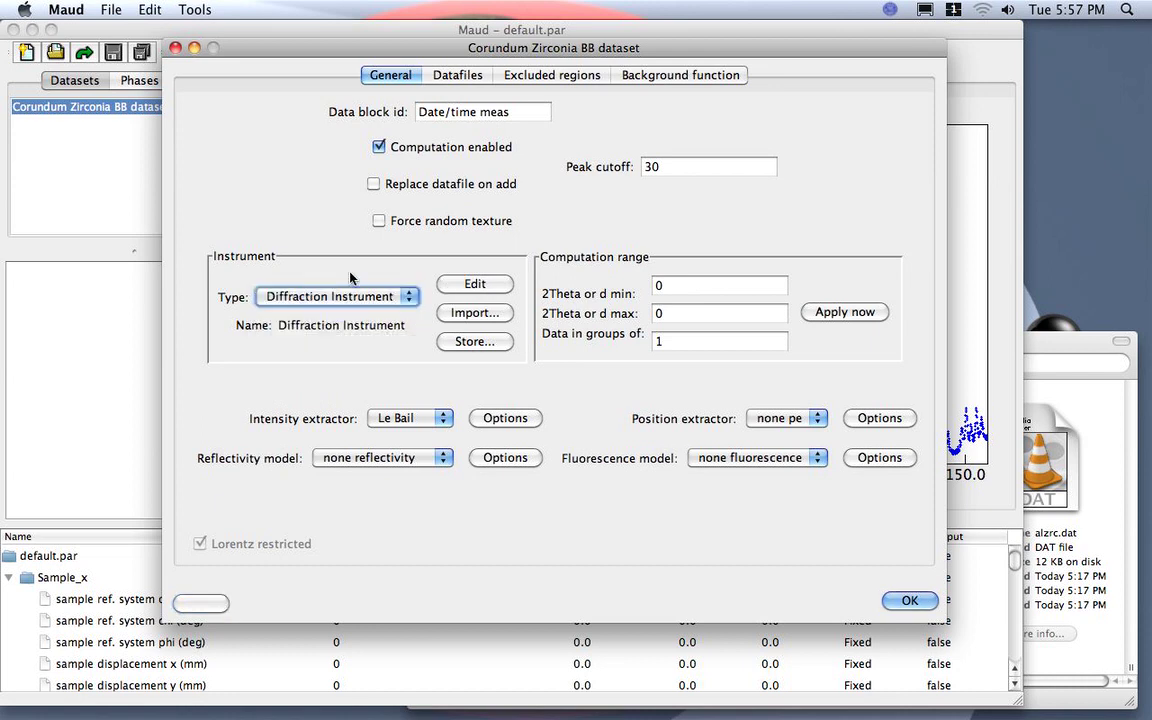
pyautogui.click(476, 284)
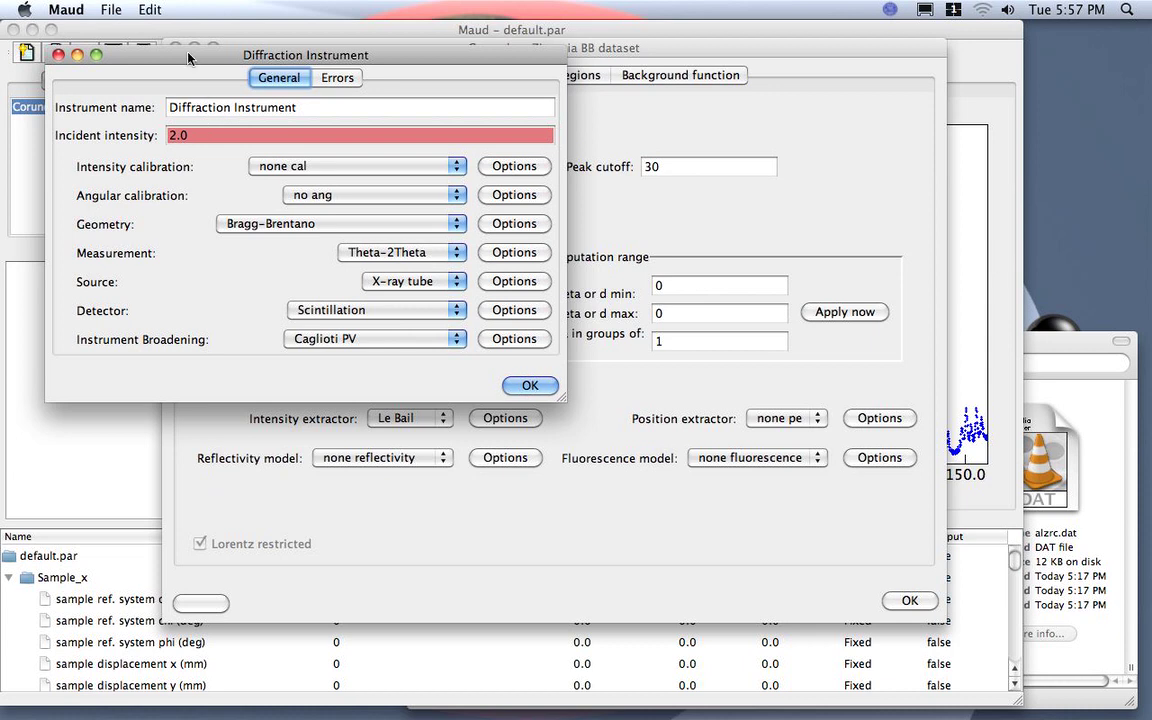
pyautogui.moveTo(189, 58); pyautogui.dragTo(177, 62)
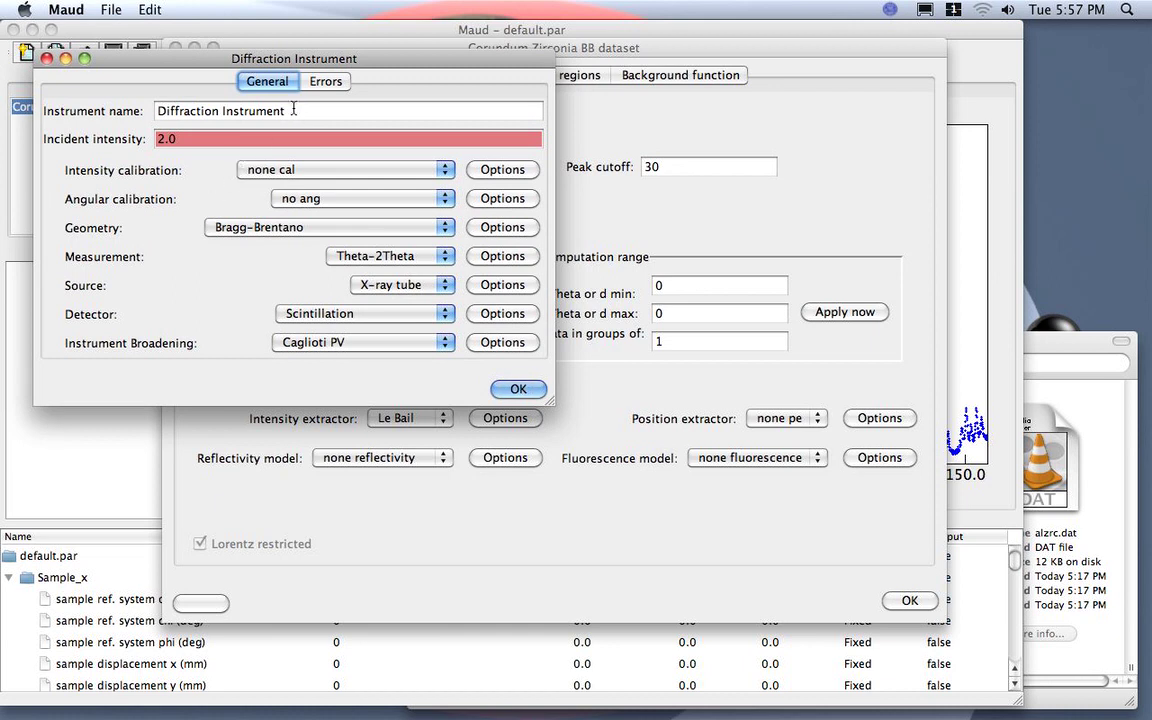
pyautogui.moveTo(293, 110); pyautogui.dragTo(145, 104)
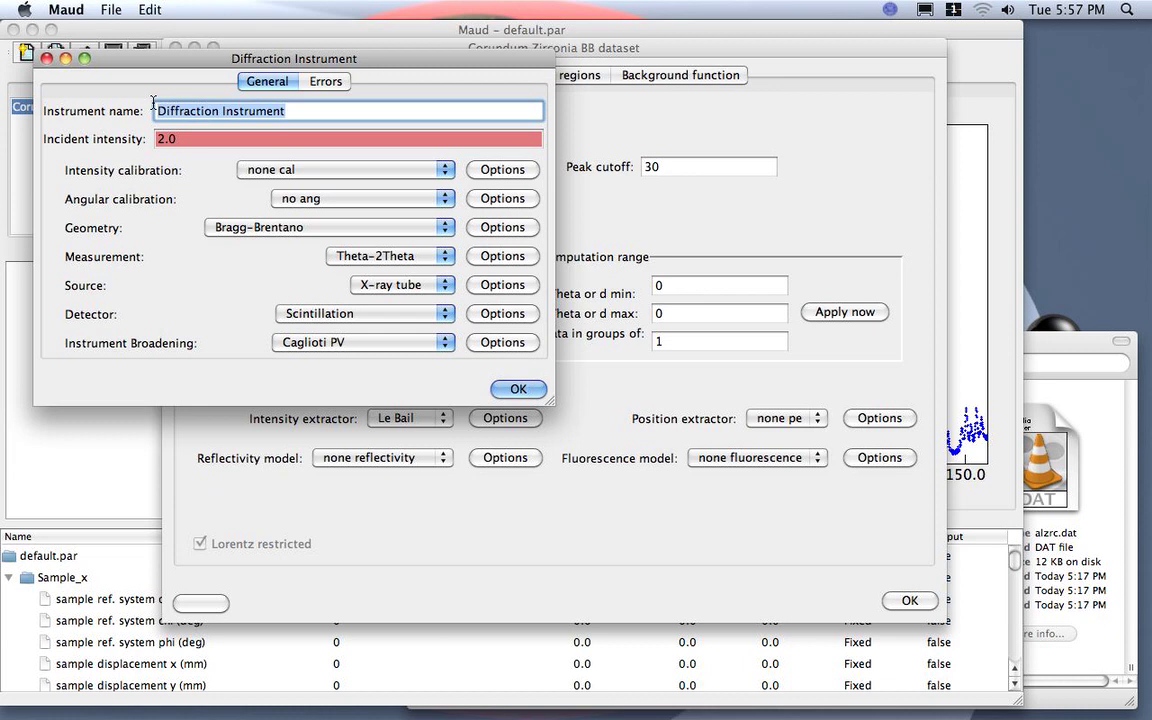
pyautogui.write('Rigaku DIIImax')
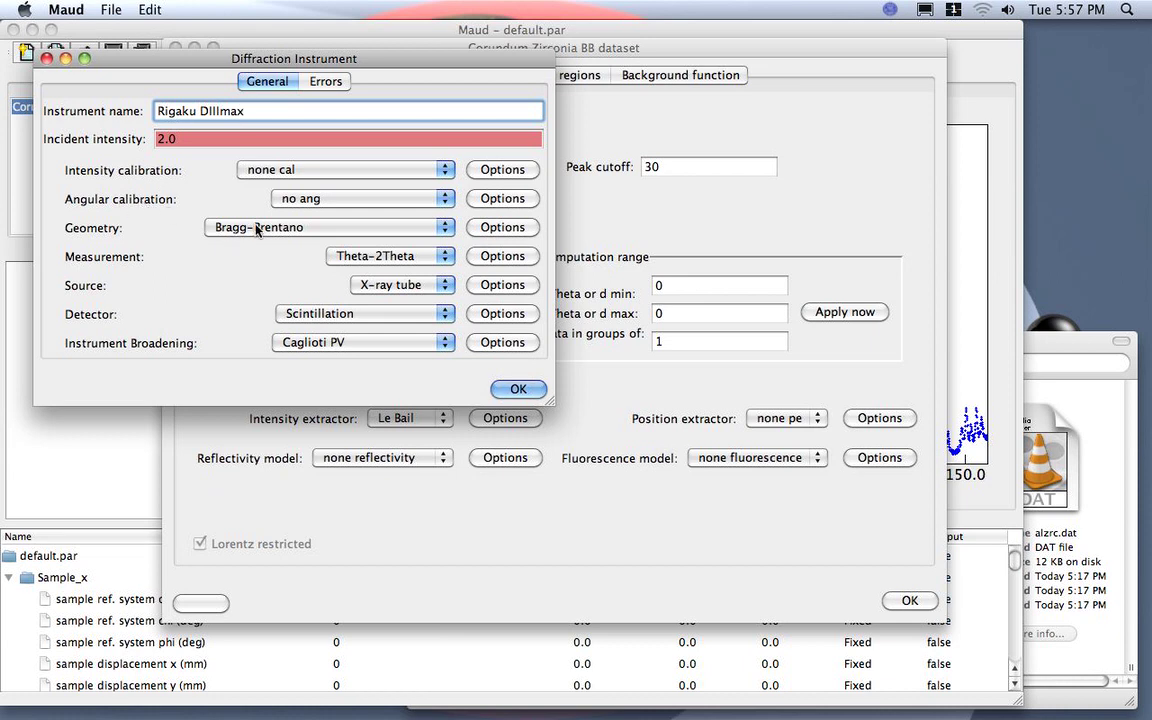
# Step: Set the goniometer radius to 183 mm in the Bragg-Brentano geometry options
pyautogui.click(490, 231)
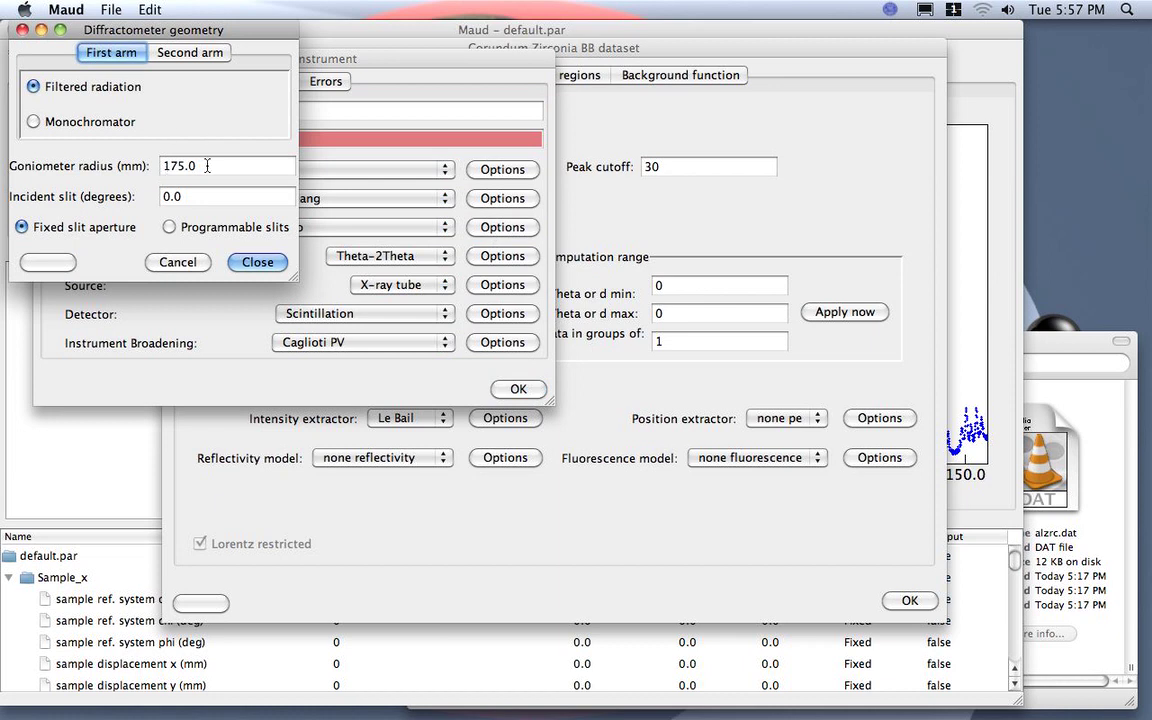
pyautogui.moveTo(187, 158); pyautogui.dragTo(139, 157)
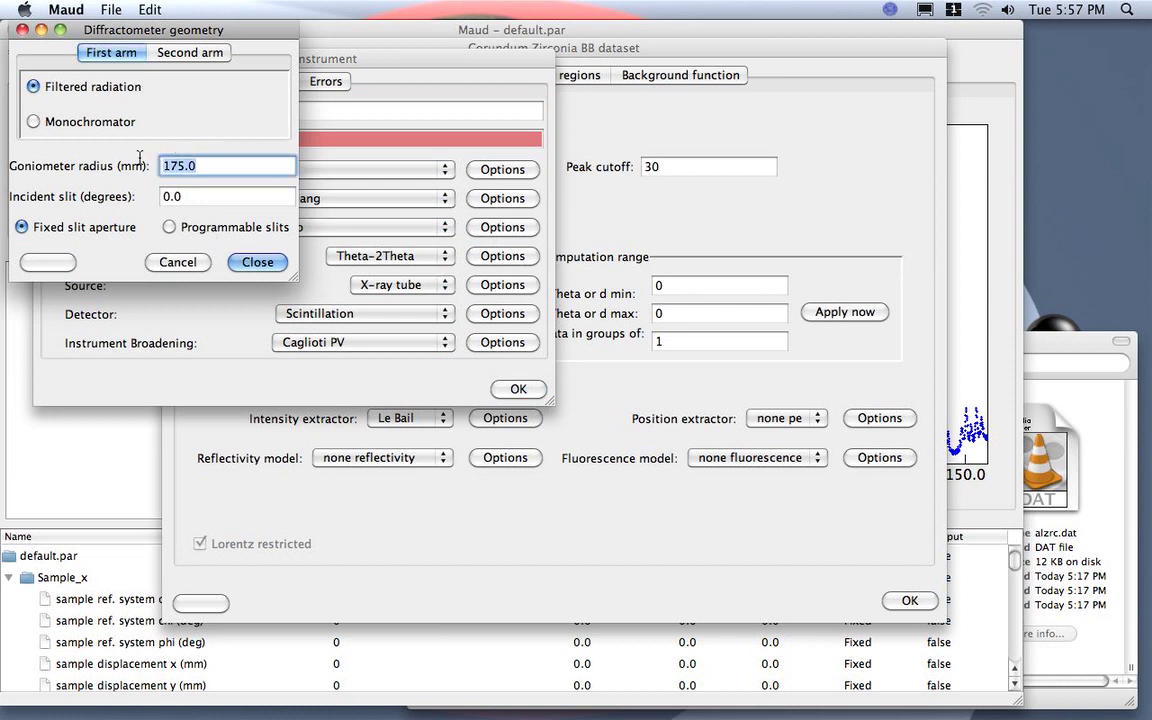
pyautogui.write('183.')
pyautogui.press('BackSpace')
# Step: Set the diffractometer's second arm to use a monochromator with an angle (2x) of 24, and close the geometry options
pyautogui.click(154, 51)
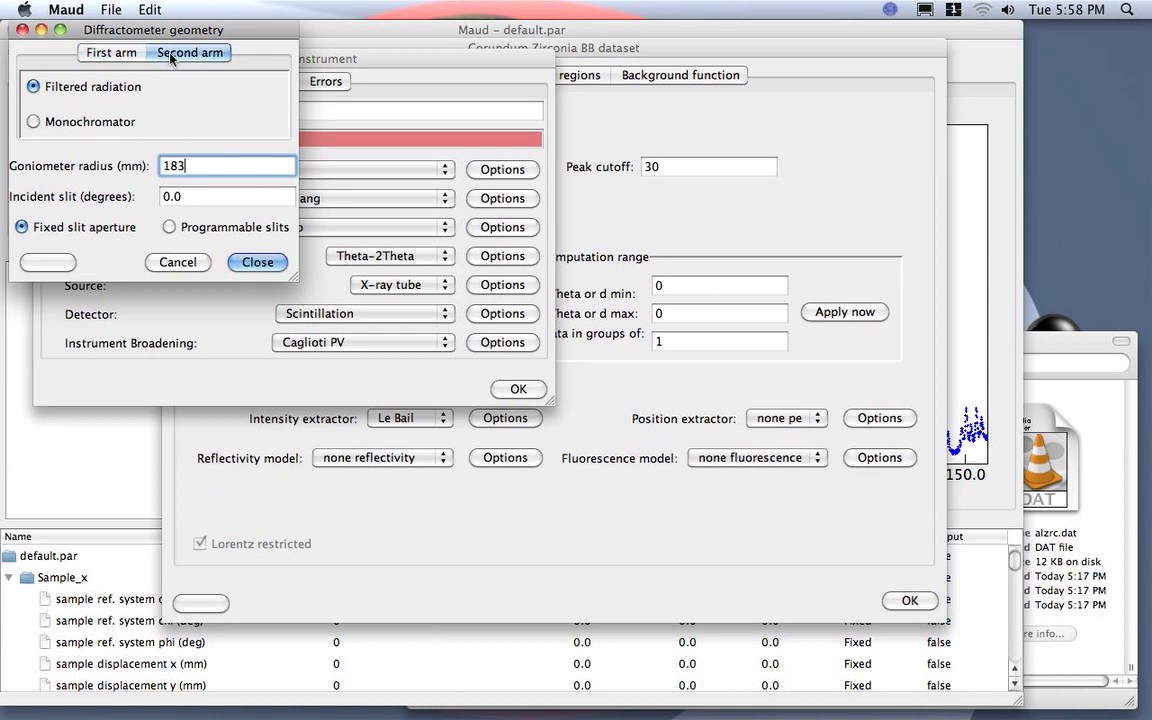
pyautogui.click(33, 122)
pyautogui.doubleClick(152, 135)
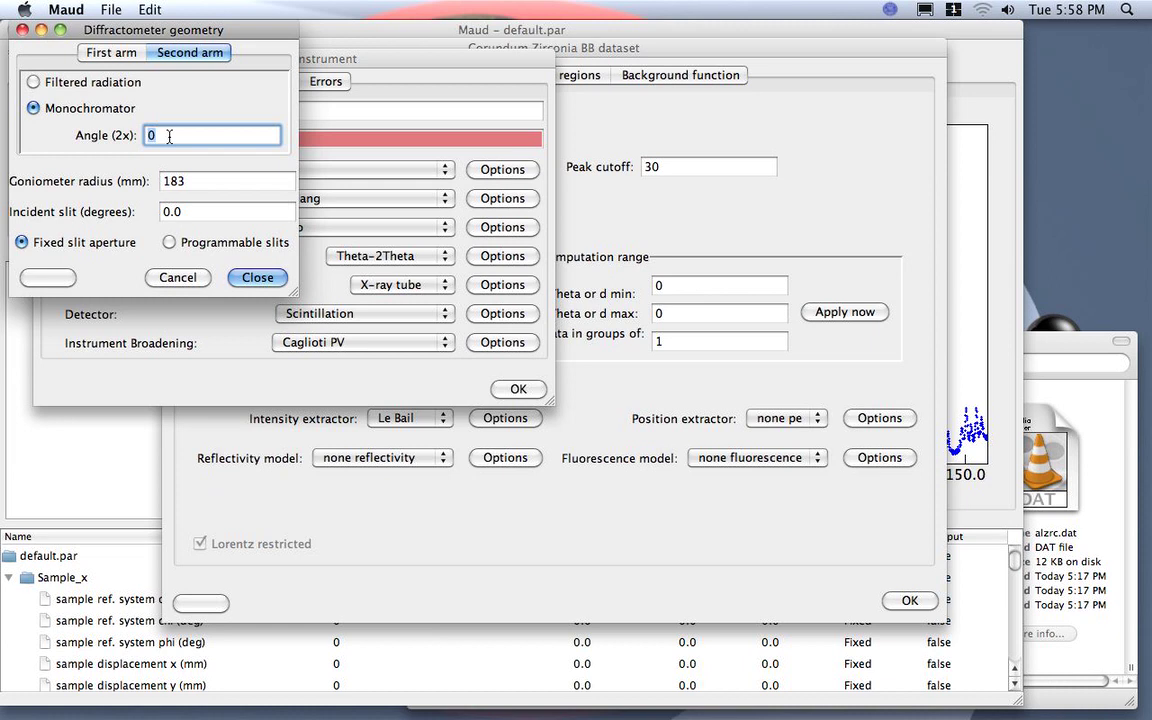
pyautogui.write('24')
pyautogui.click(252, 278)
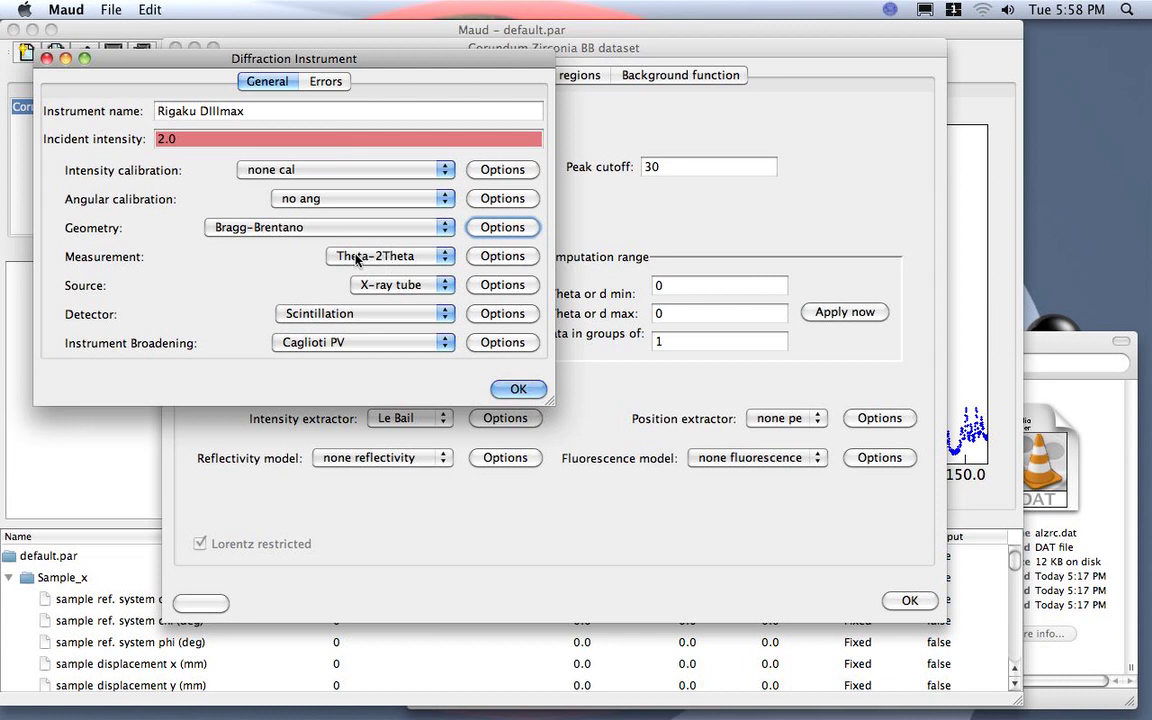
# Step: Check the instrument's source types and tube radiation choices, keeping X-ray tube with Cu Kalpha
pyautogui.click(397, 286)
pyautogui.click(397, 287)
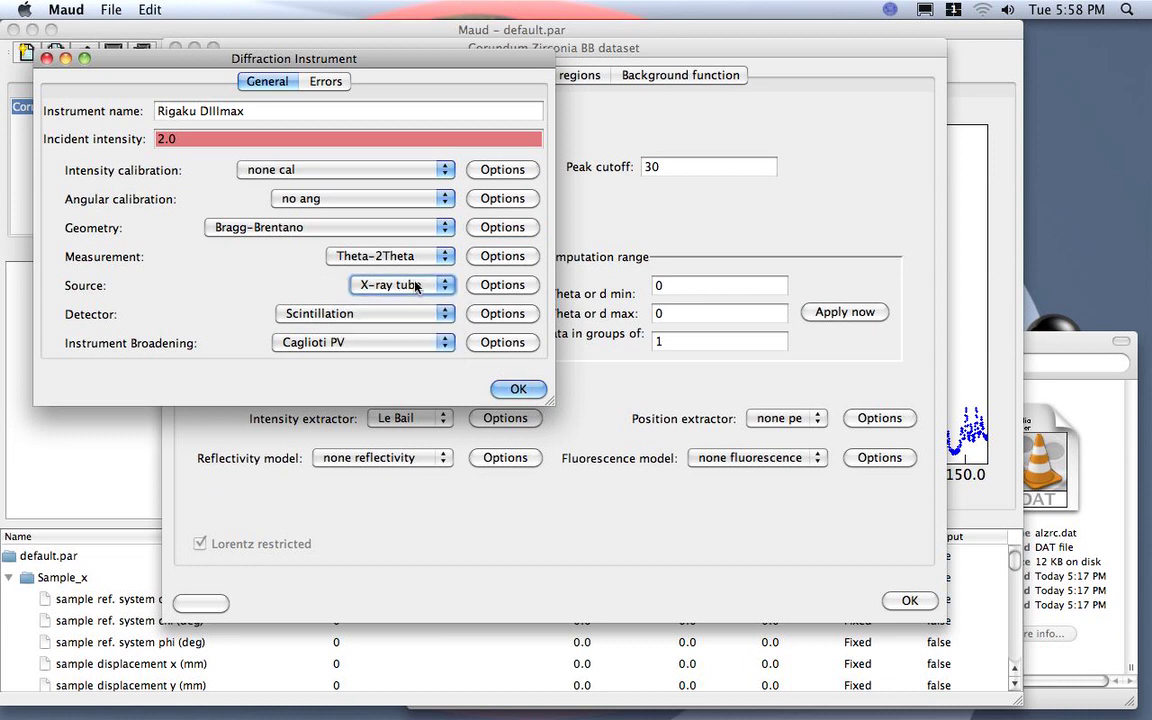
pyautogui.click(484, 286)
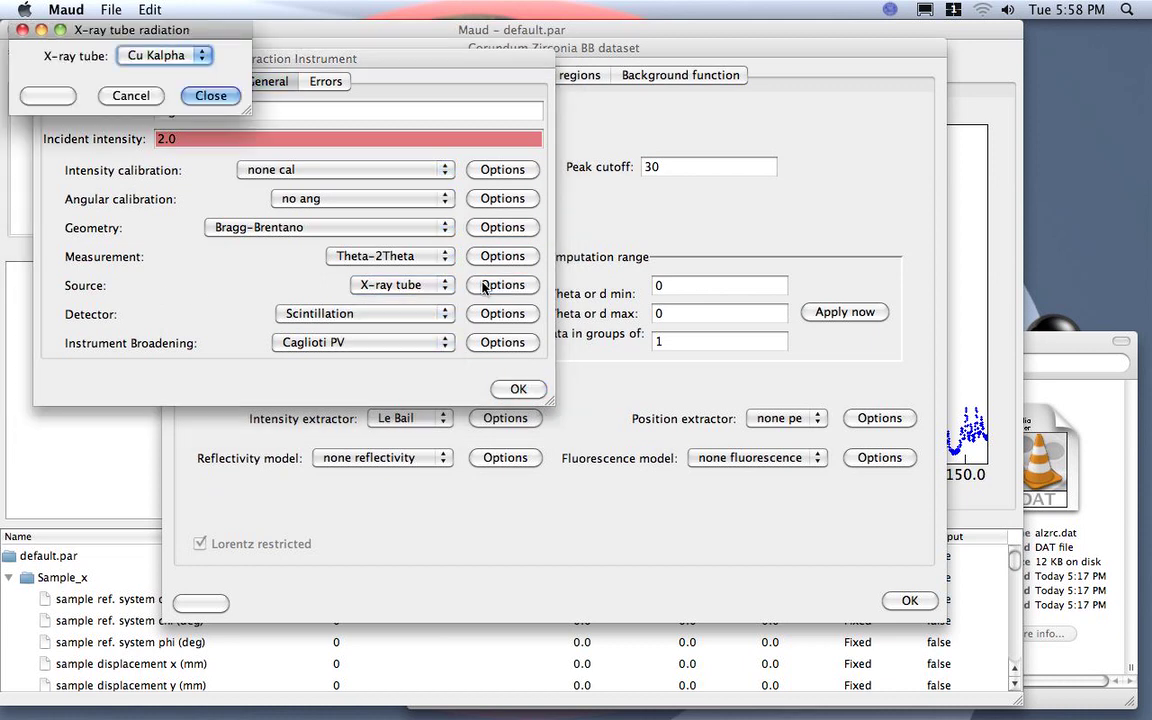
pyautogui.click(130, 52)
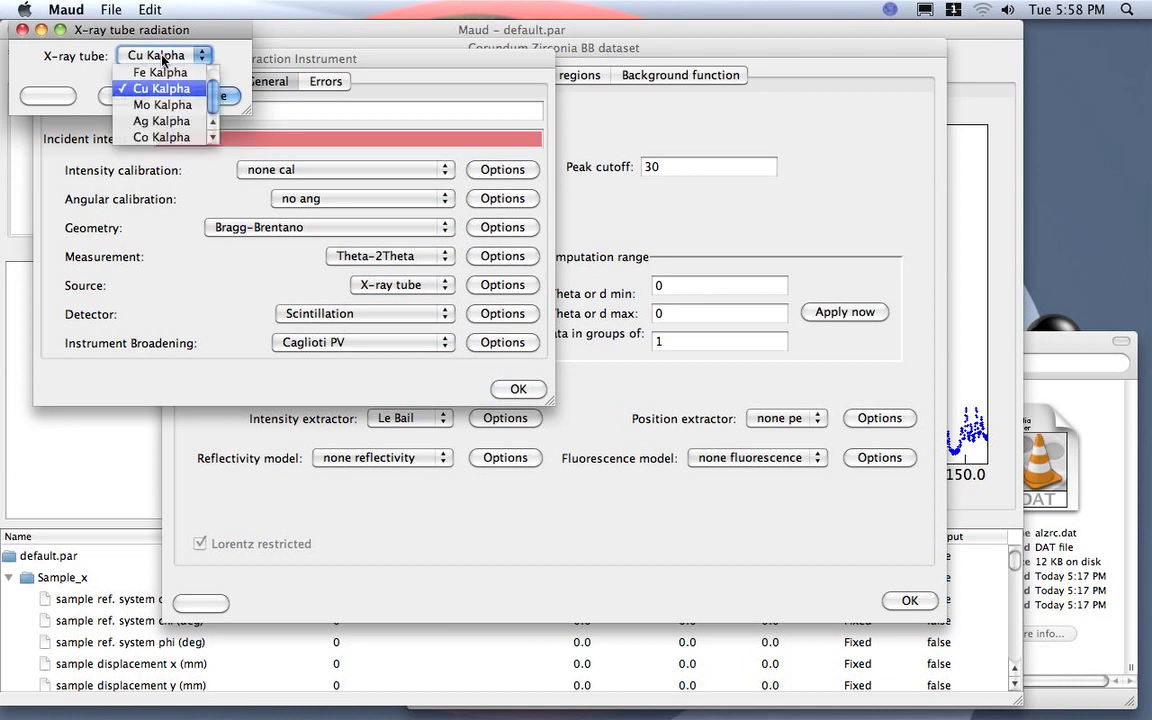
pyautogui.click(226, 60)
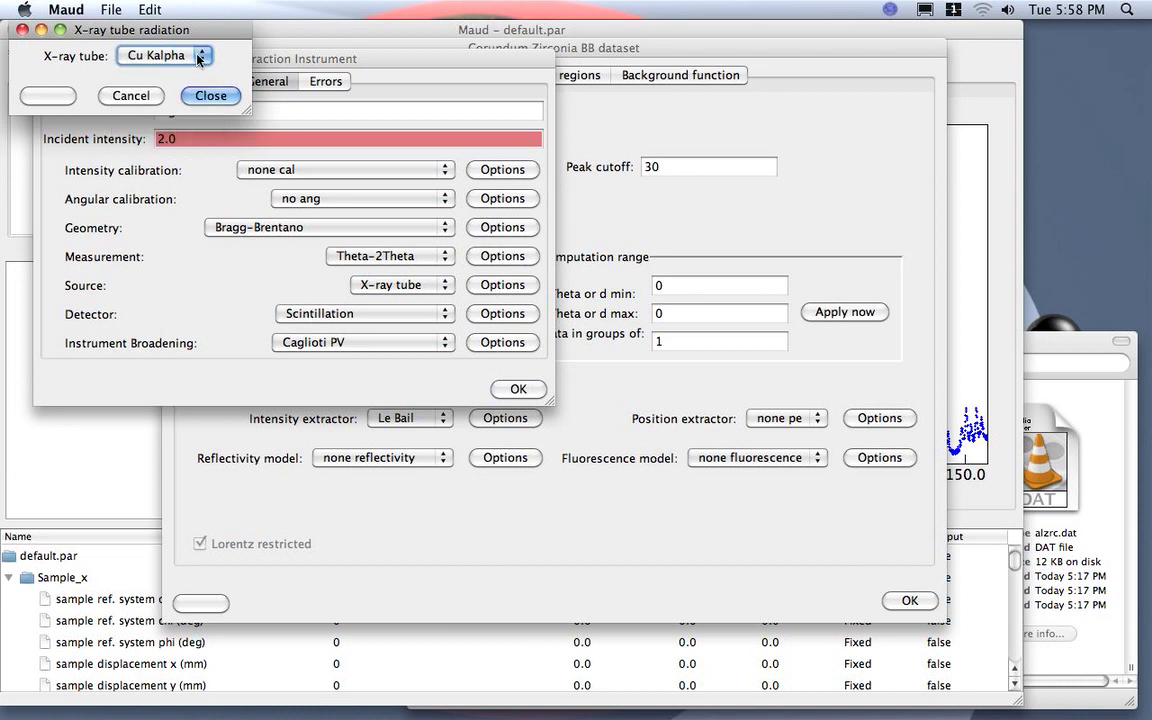
pyautogui.click(223, 100)
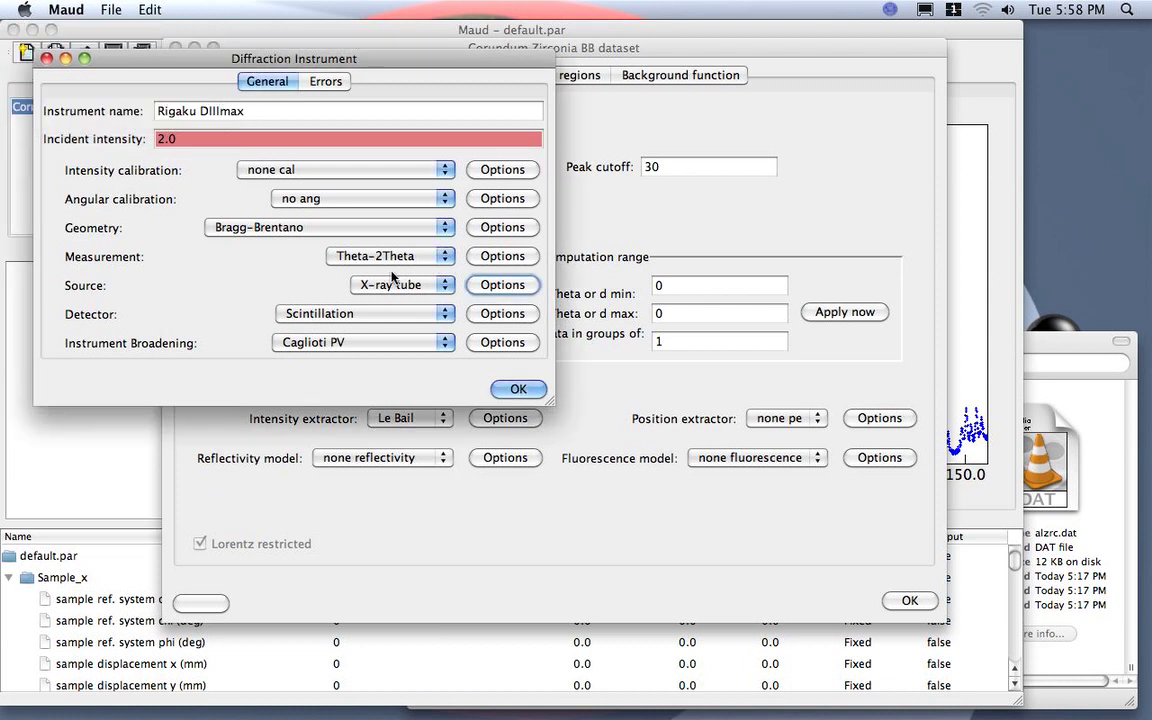
pyautogui.click(421, 288)
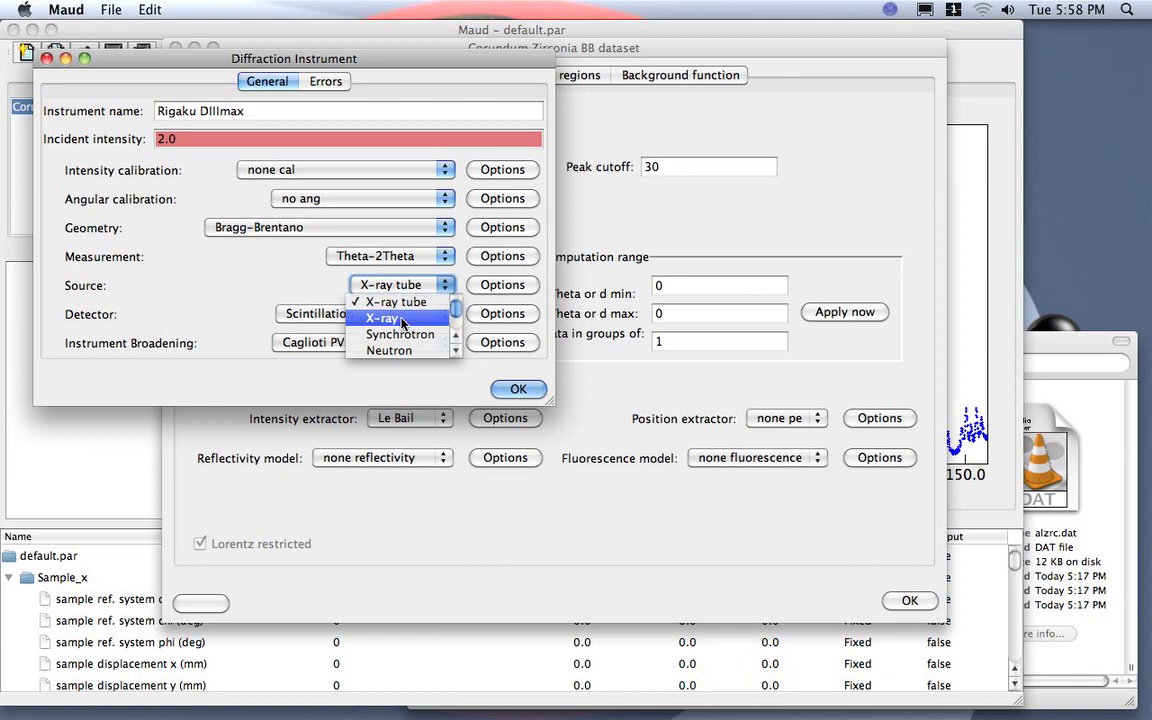
pyautogui.click(393, 283)
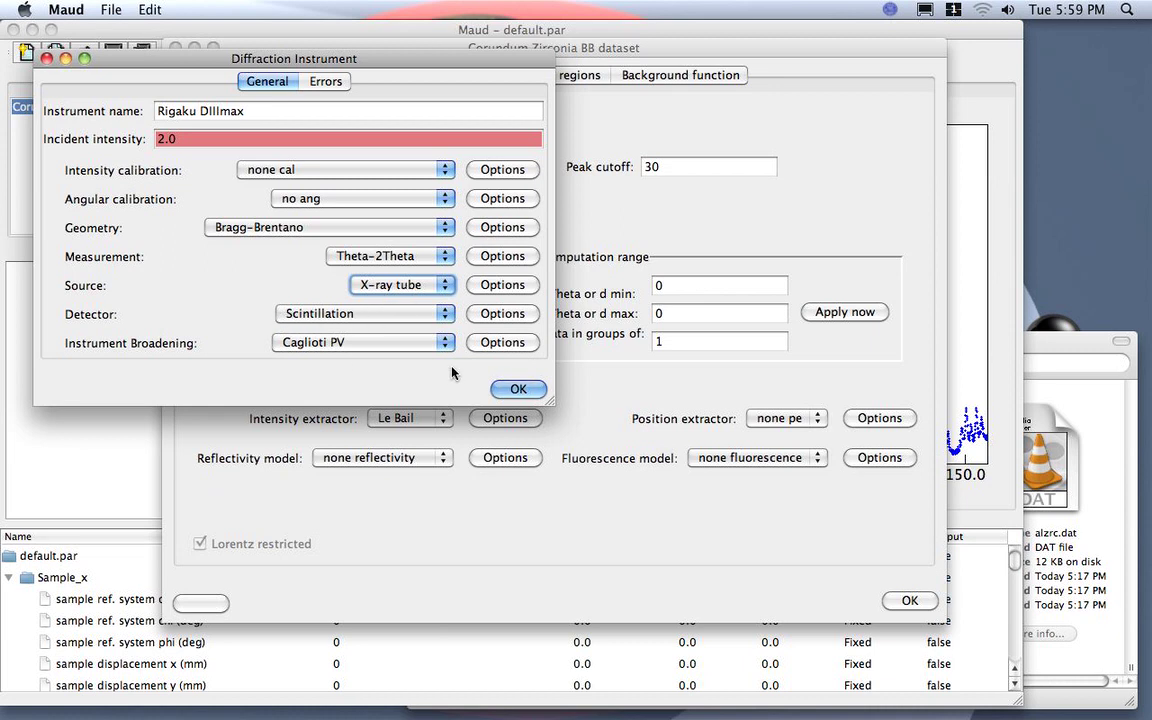
# Step: Accept the instrument settings, reopening the instrument once to review them and accepting them again
pyautogui.click(516, 388)
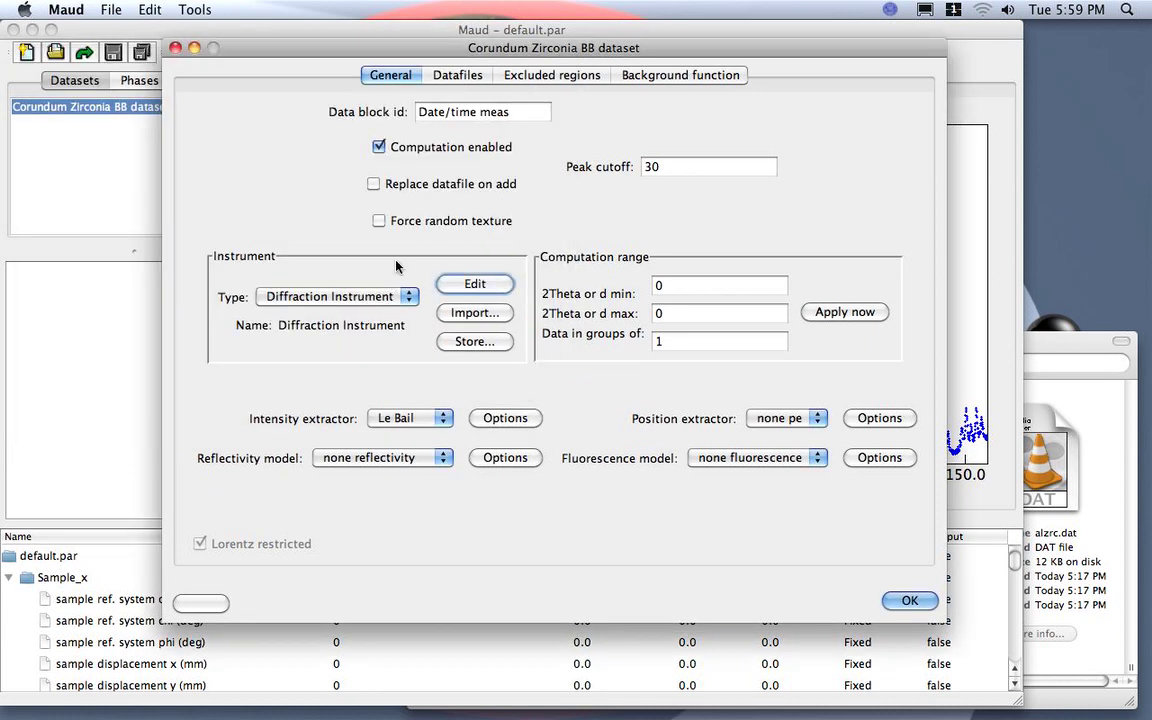
pyautogui.click(468, 286)
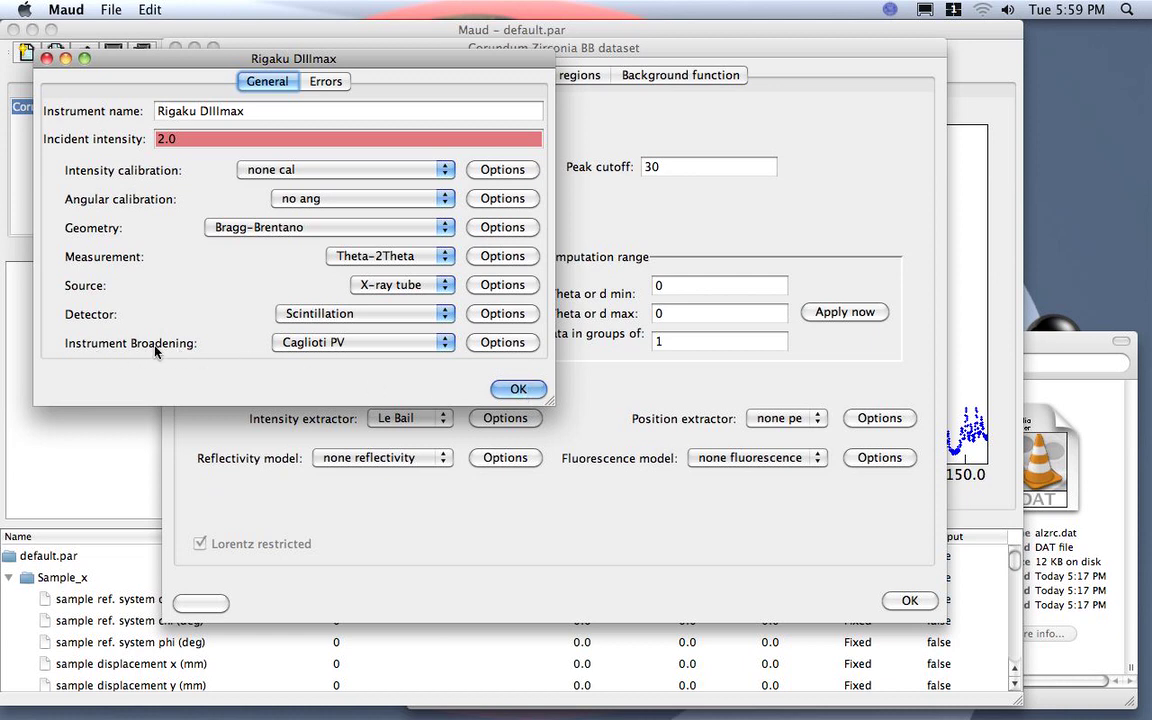
pyautogui.click(522, 389)
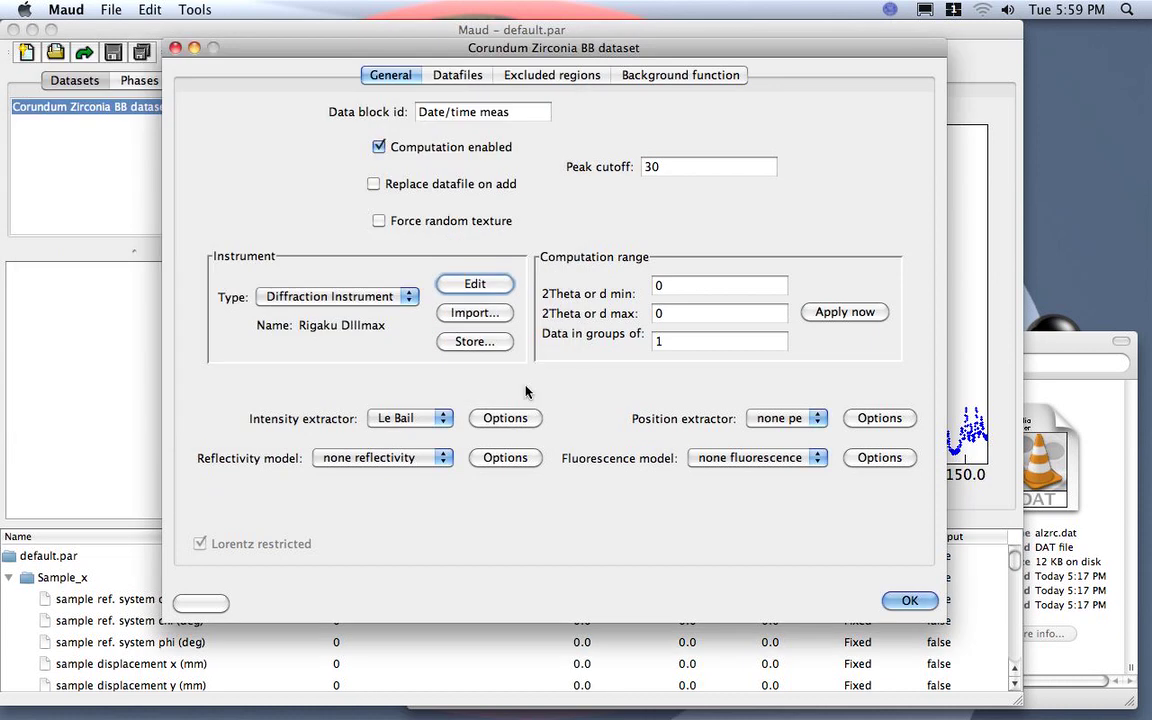
# Step: Add two more polynomial parameters to the dataset's background function, checking the plot behind the dataset window beforehand
pyautogui.click(661, 77)
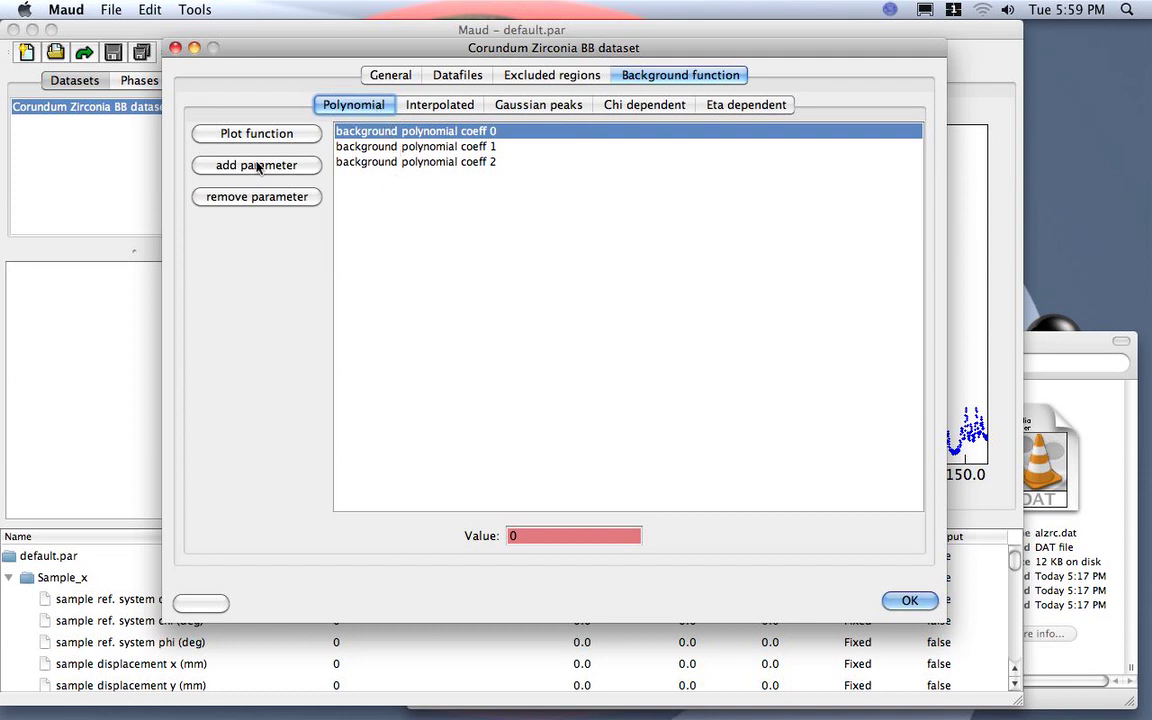
pyautogui.moveTo(295, 49); pyautogui.dragTo(400, 563)
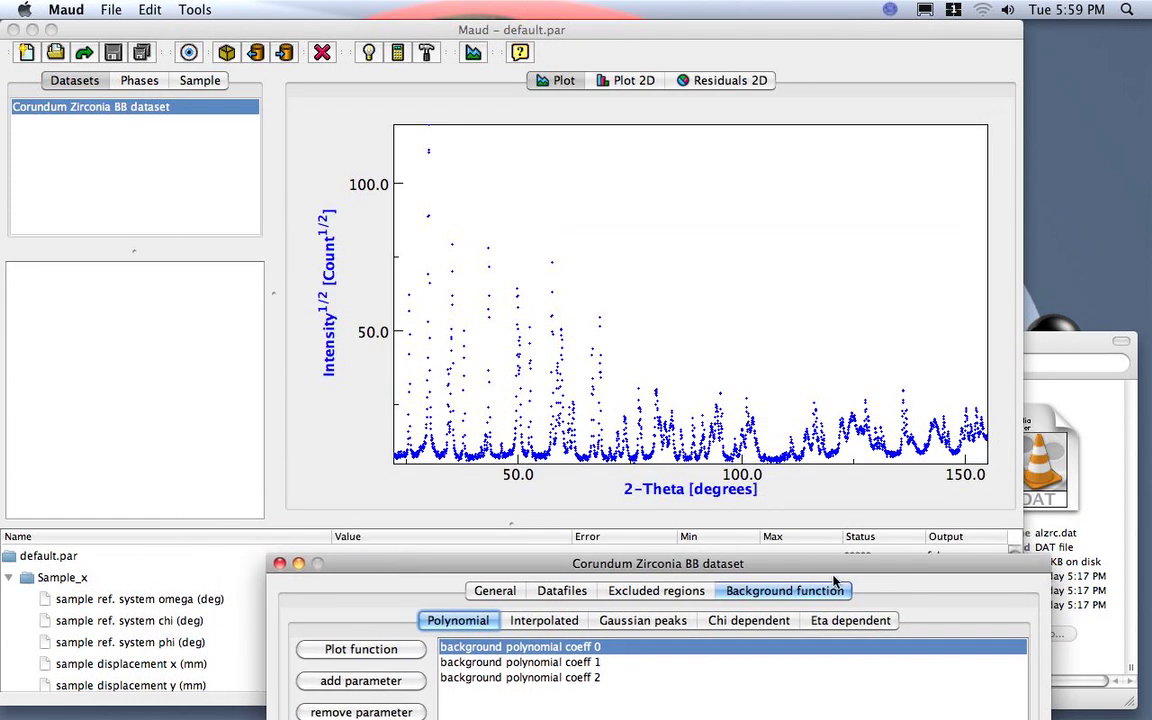
pyautogui.moveTo(820, 572); pyautogui.dragTo(673, 80)
pyautogui.click(220, 193)
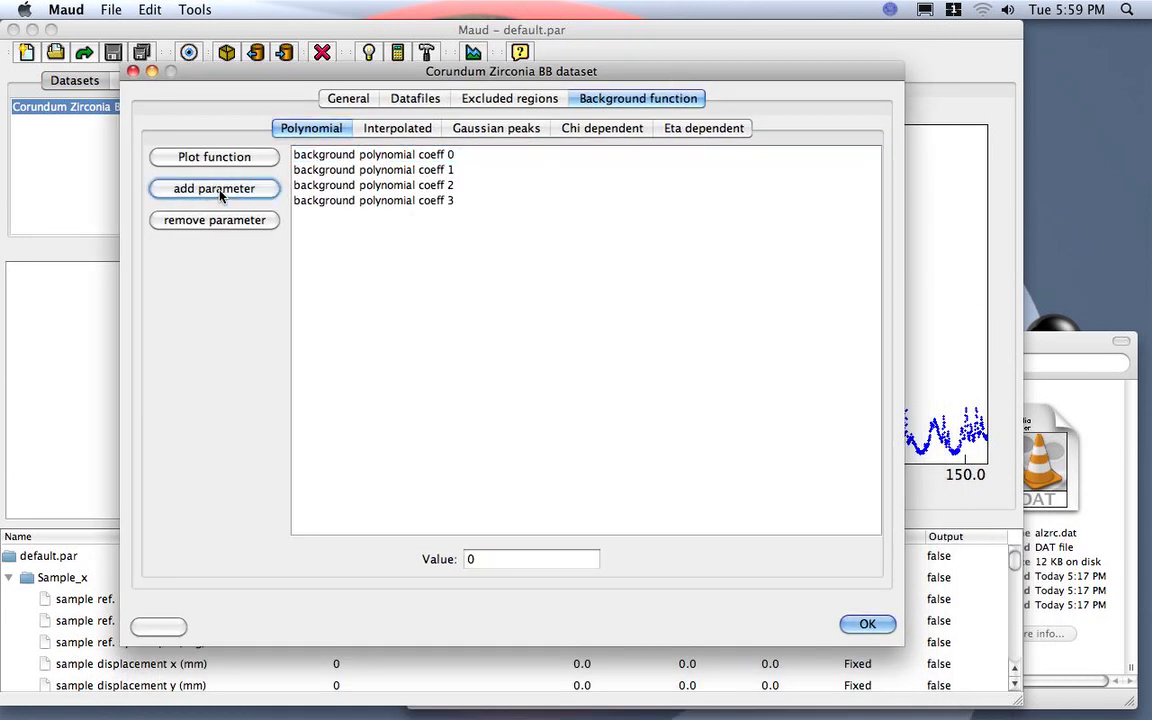
pyautogui.click(220, 193)
# Step: Review background polynomial coefficients 0 to 4 and the datafile settings, and accept the dataset
pyautogui.click(375, 156)
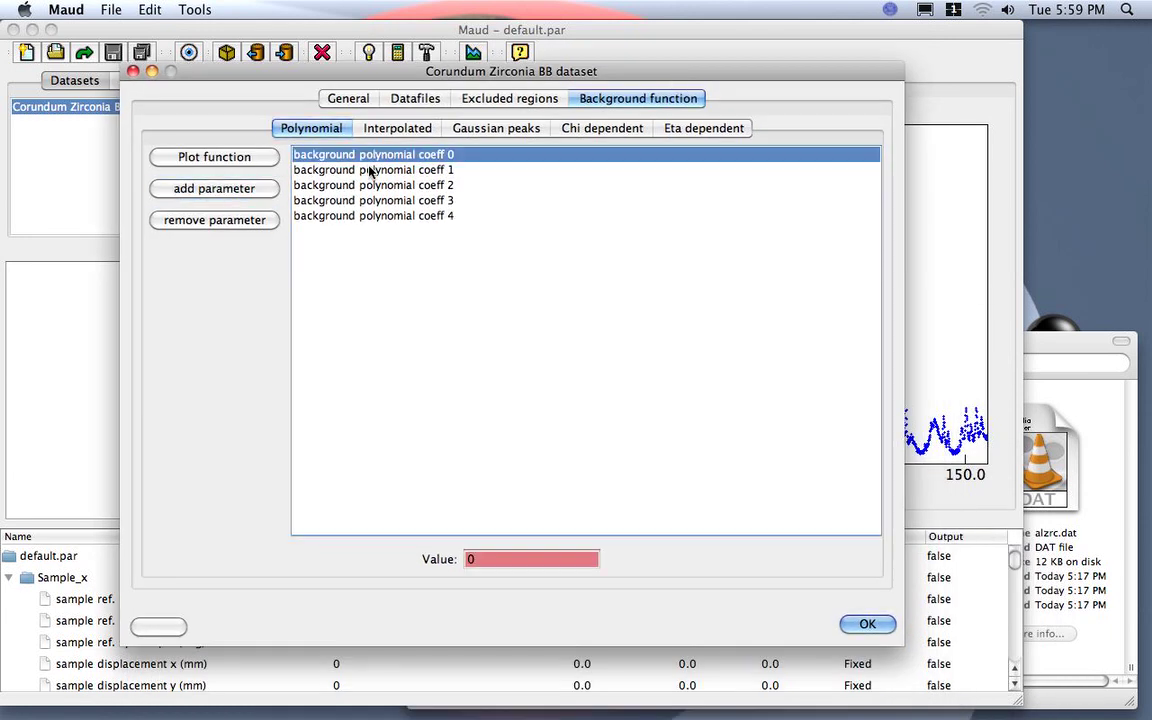
pyautogui.click(372, 170)
pyautogui.click(371, 186)
pyautogui.click(369, 200)
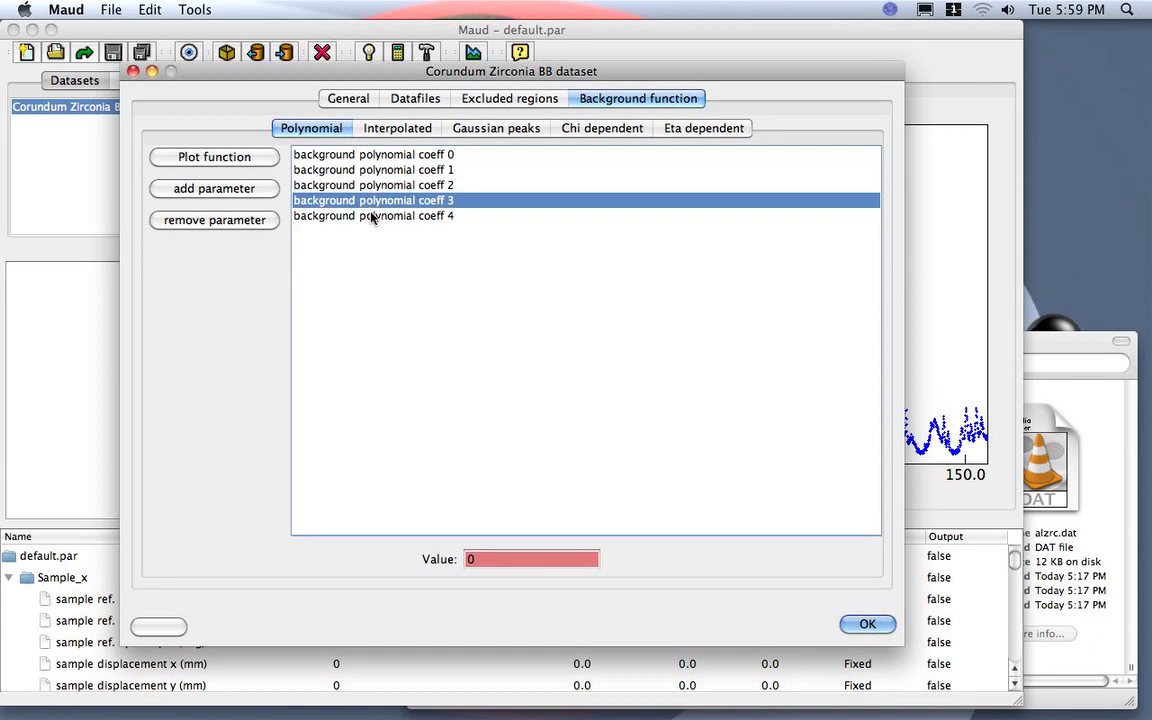
pyautogui.click(372, 216)
pyautogui.moveTo(370, 77); pyautogui.dragTo(382, 86)
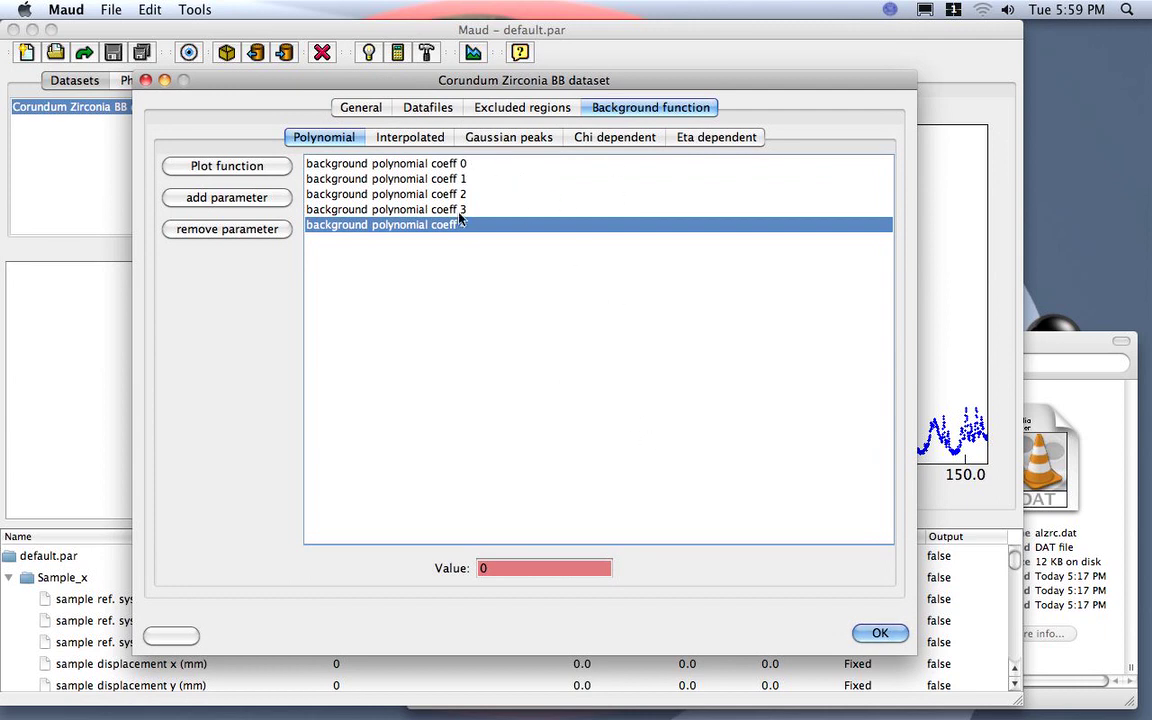
pyautogui.click(378, 107)
pyautogui.click(416, 108)
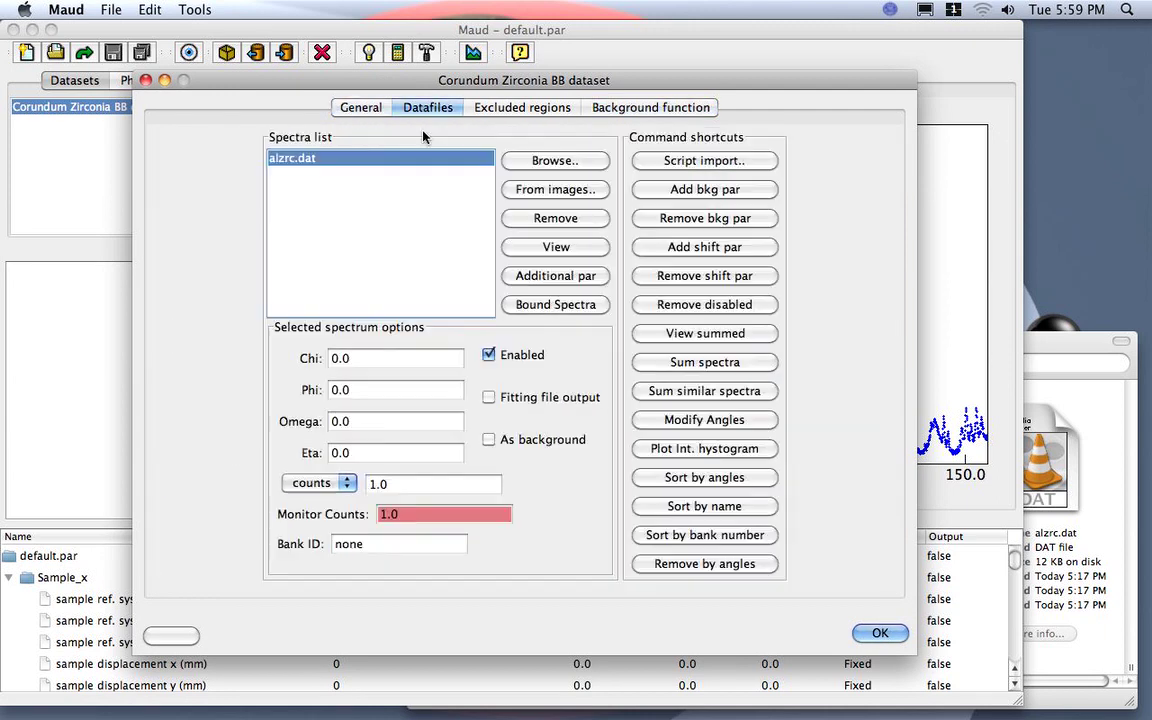
pyautogui.click(877, 642)
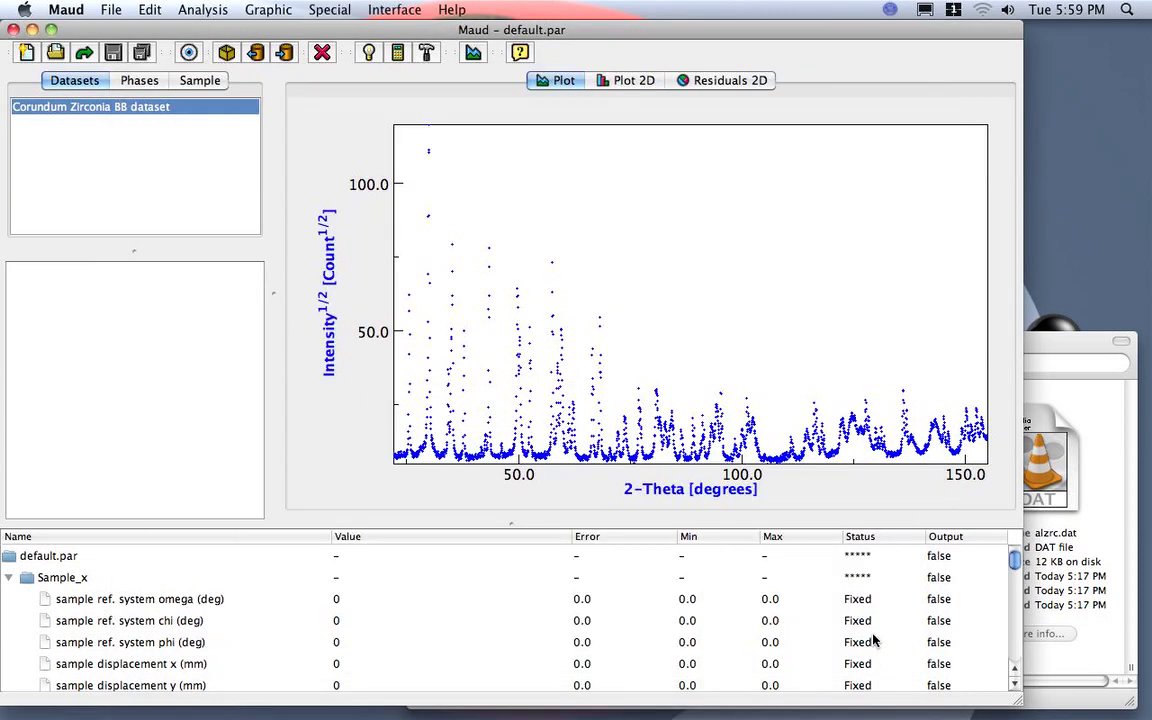